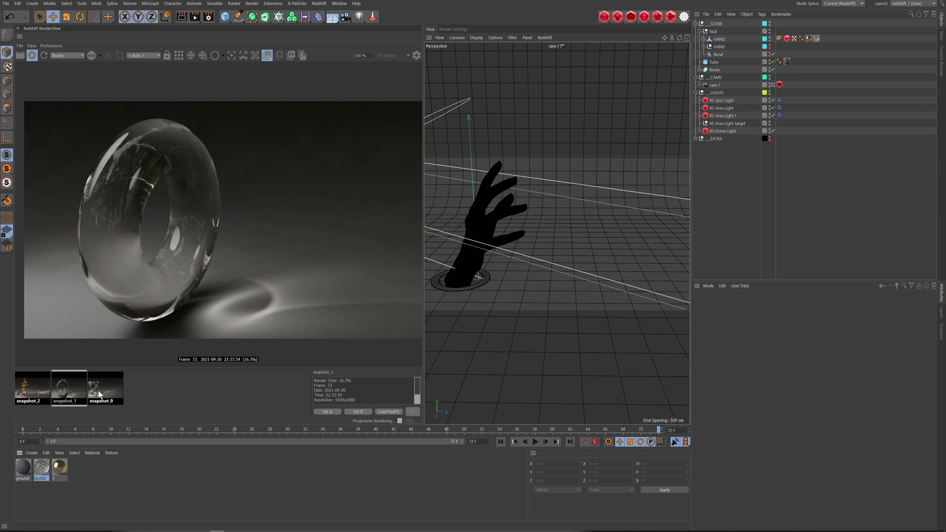
Open the golden hand material's Redshift Shader Graph to see its Maxon Noise-driven blend.
left_click(102, 391)
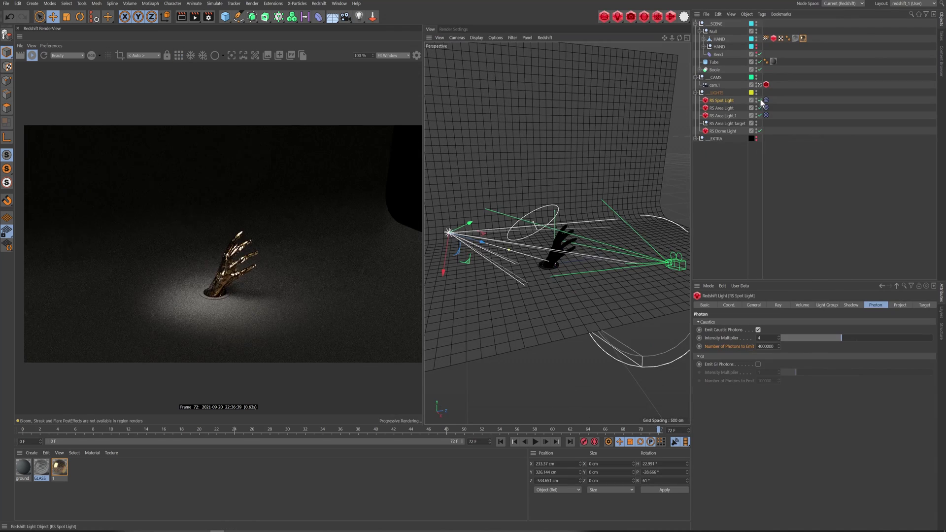
left_click(760, 100)
Close the Shader Graph and return to the RenderView beside the cam.1 viewport.
scroll(528, 242, "up", 3)
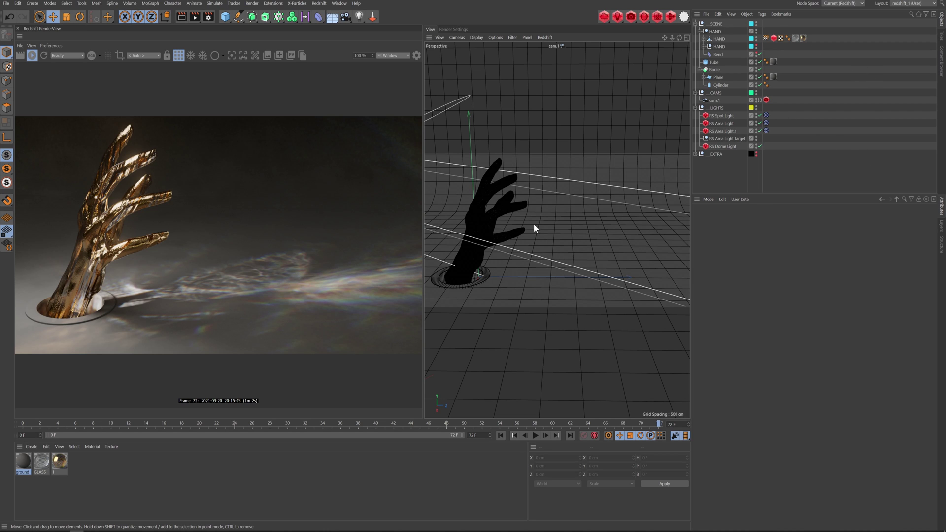
Turn on Emit Caustic Photons in the RS Spot Light's Photon settings.
left_click(832, 115)
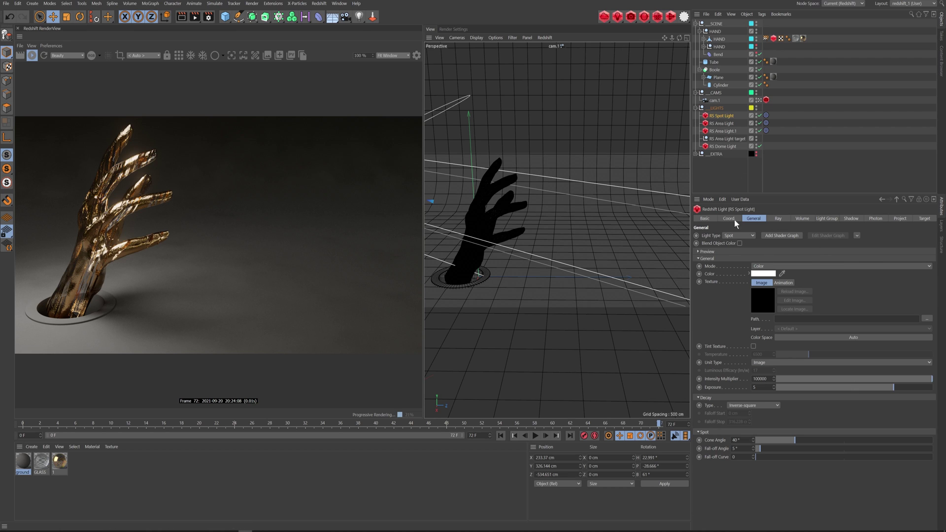
left_click(875, 218)
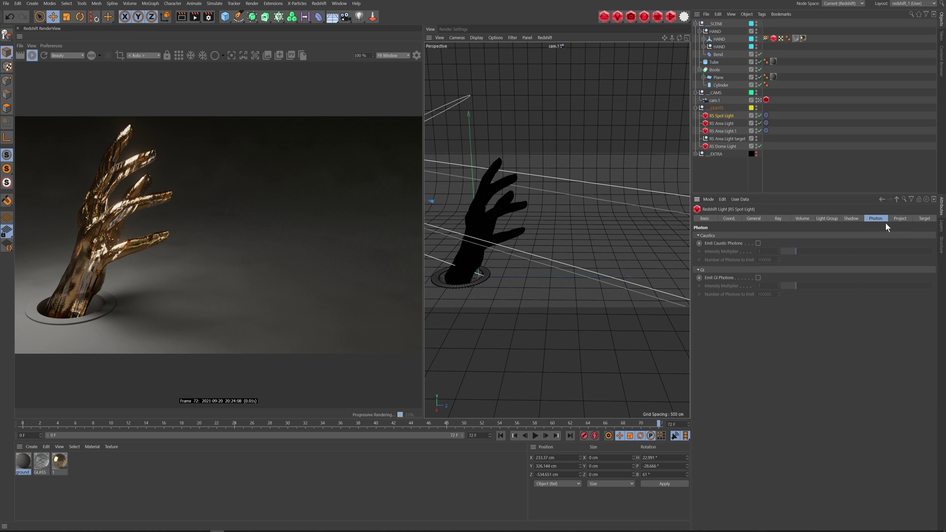
left_click(758, 243)
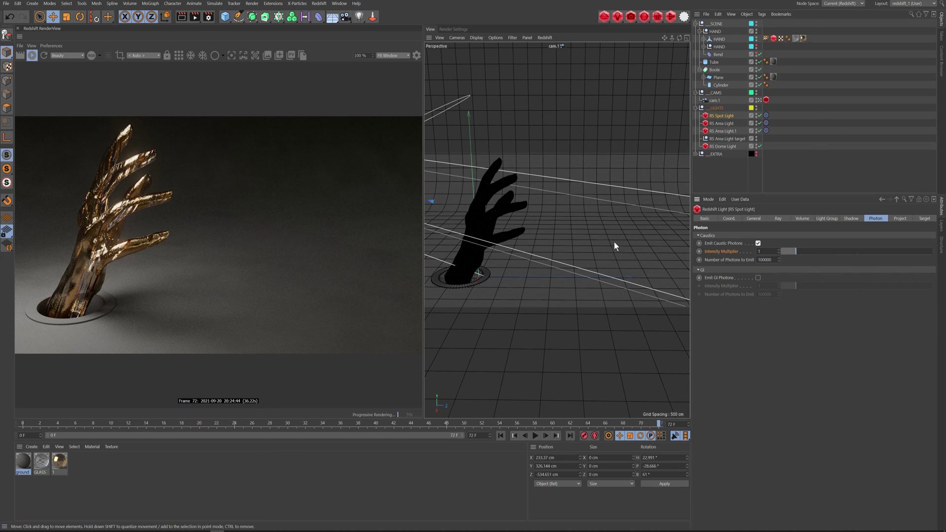
Enable Visibility Override on the HAND's Redshift Object tag and turn on Casts Caustic Photons.
left_click(773, 39)
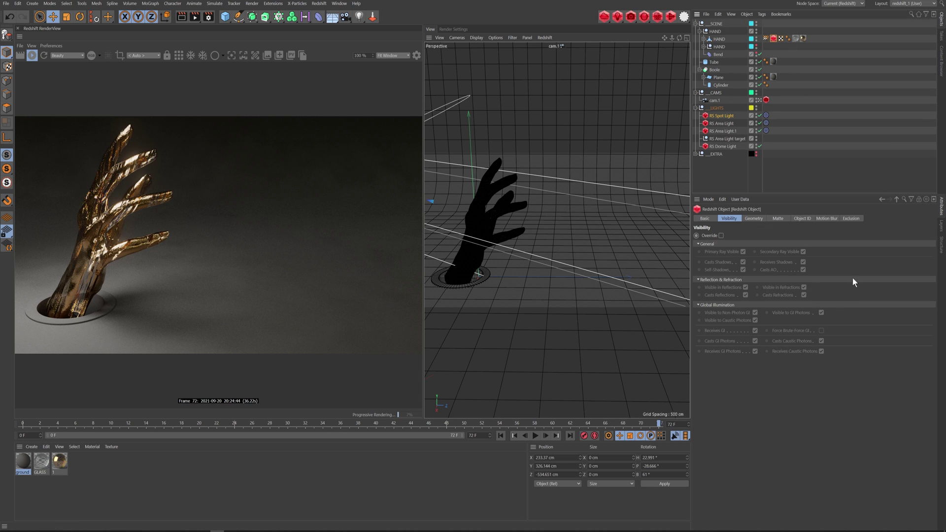
left_click(721, 236)
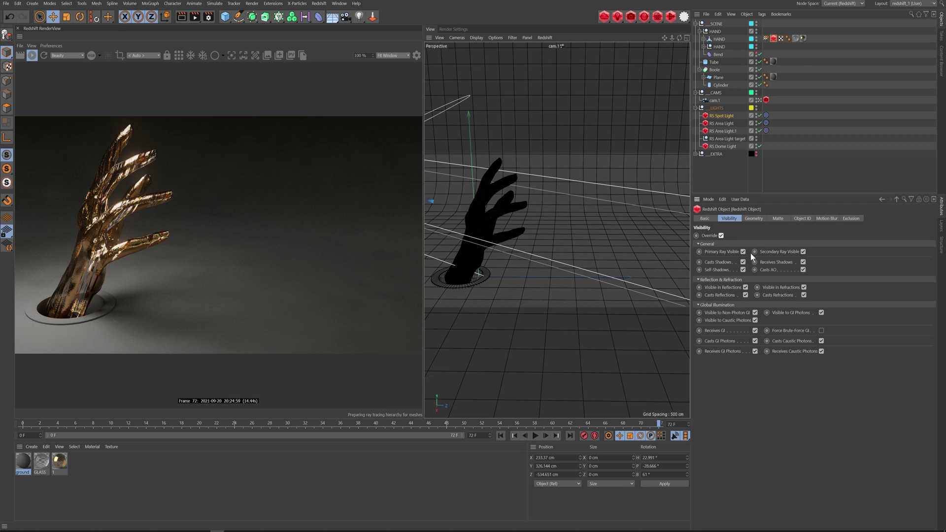
left_click(821, 340)
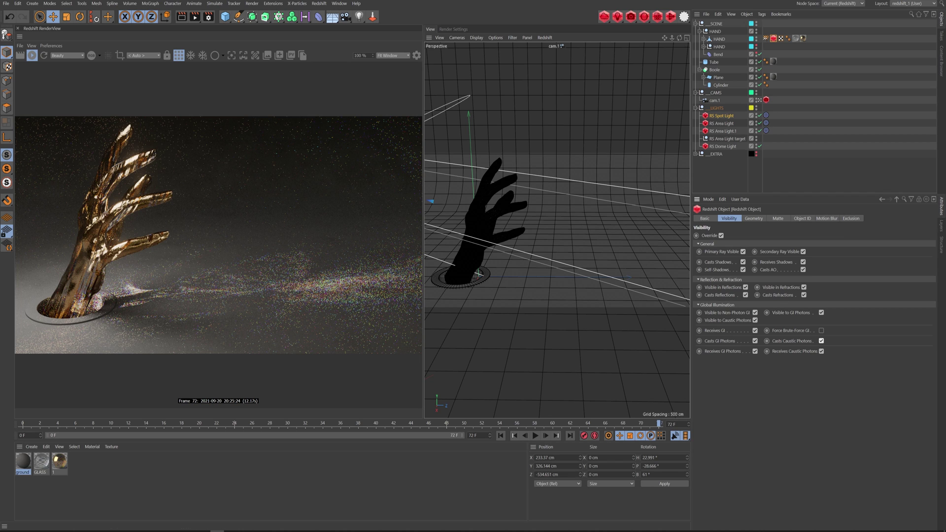
Set the spot light to emit 9000000 caustic photons at intensity multiplier 2.
left_click(724, 115)
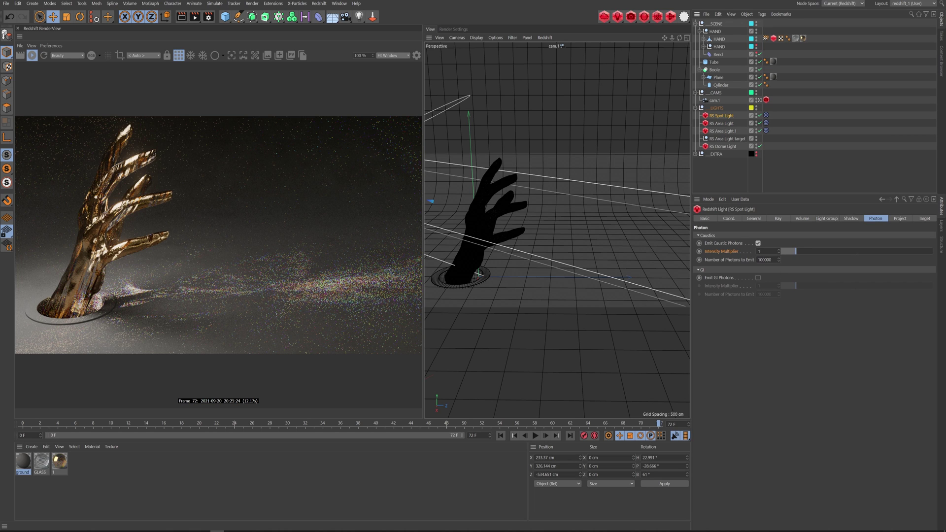
left_click(764, 260)
key("Return")
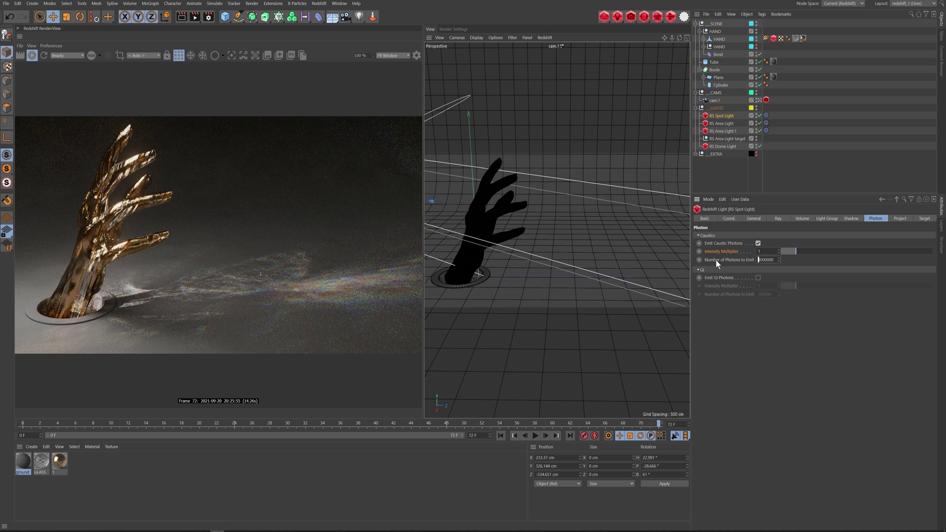
type("9")
key("Return")
type("2")
key("Return")
Set the Redshift Caustics Blur Radius to 1.5 in Render Settings.
left_click(456, 29)
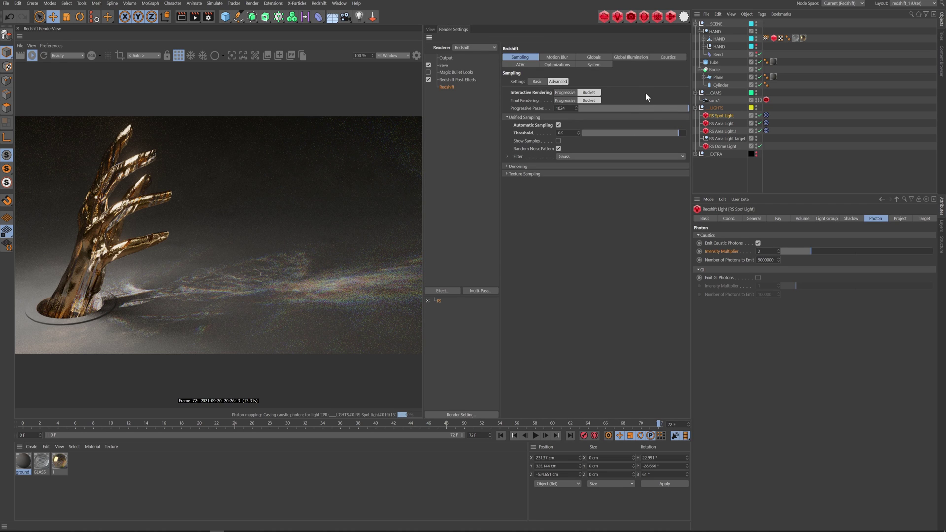
left_click(669, 57)
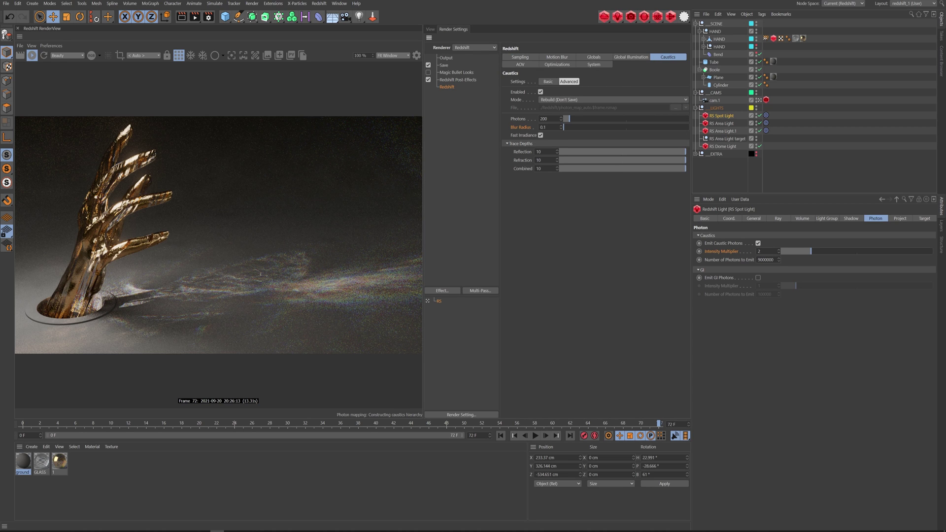
left_click(543, 127)
type("1")
key("Return")
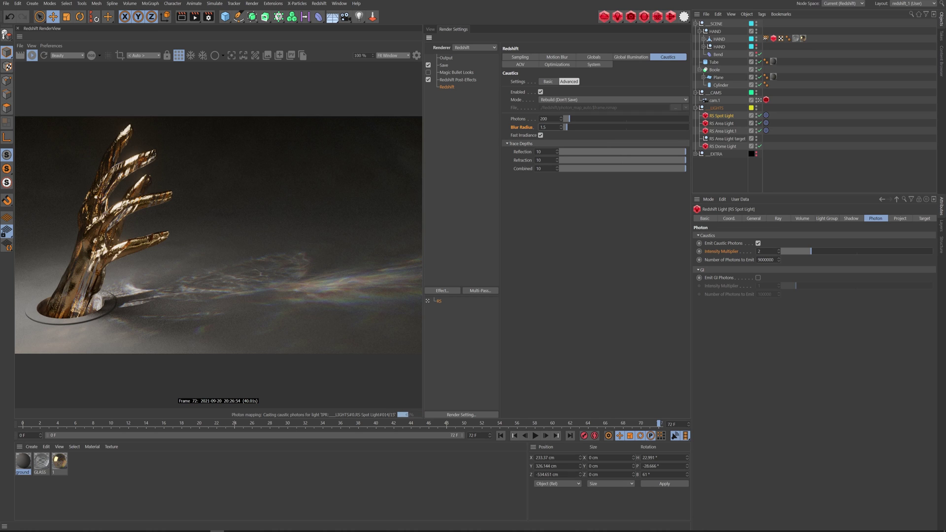
Raise the spot light's caustic Intensity Multiplier to 4 and return to the Sampling settings.
double_click(758, 251)
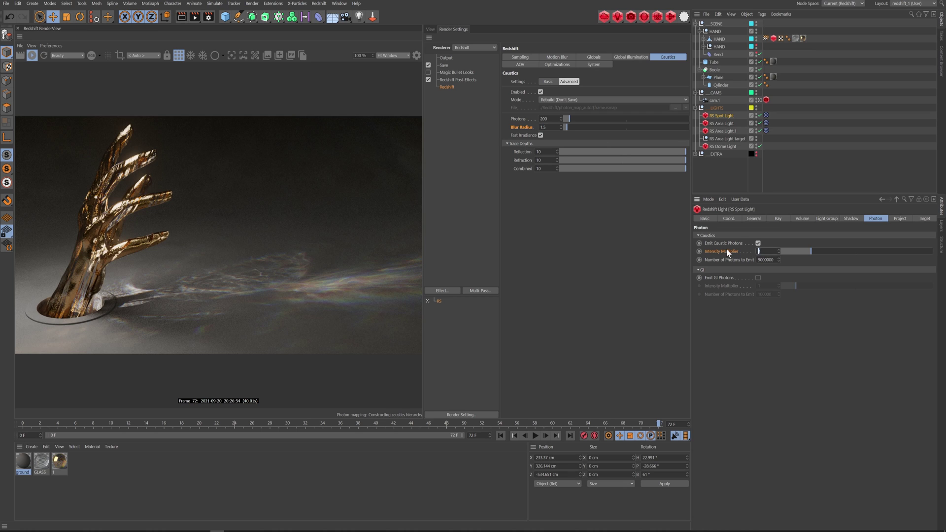
type("4")
key("Return")
left_click(536, 57)
left_click(543, 58, "shift")
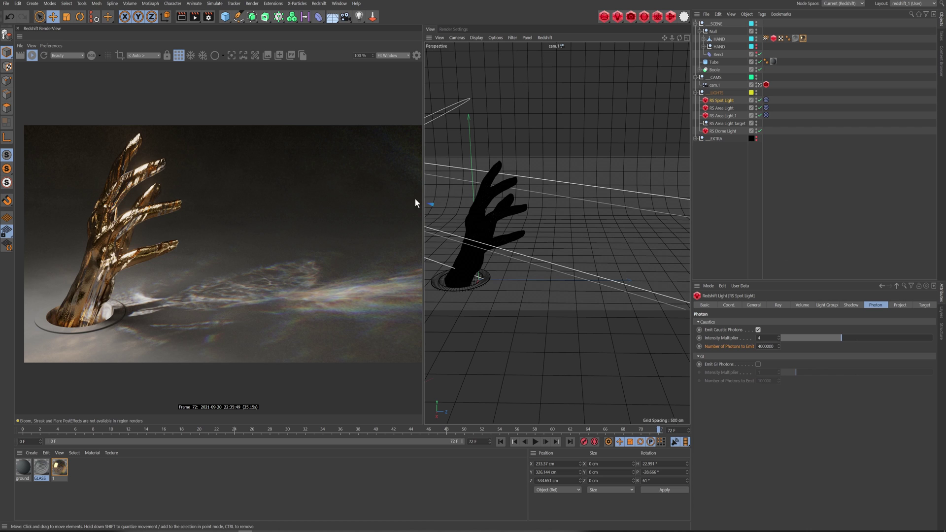
Turn off region rendering and switch to a free Perspective view of the backdrop and hand.
left_click(178, 56)
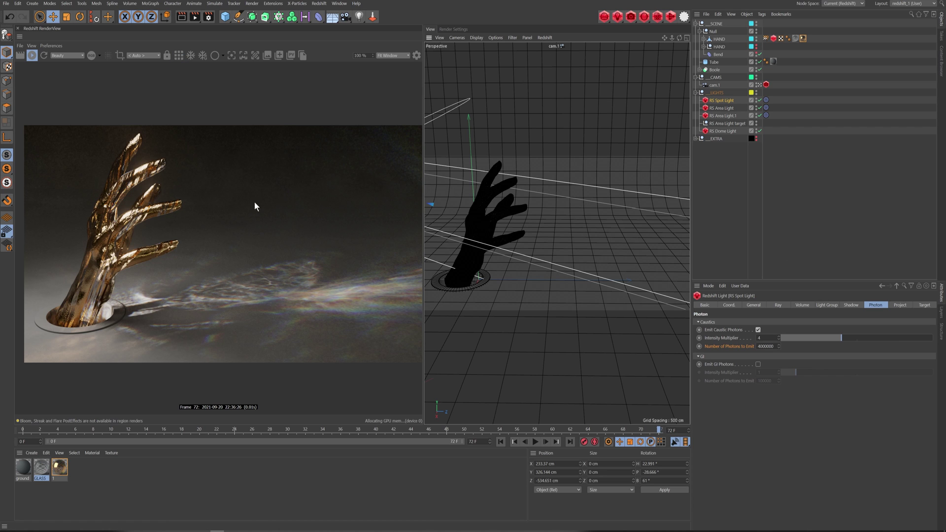
middle_click(567, 206)
middle_click(647, 171)
left_click_drag(643, 193, 563, 209, "alt")
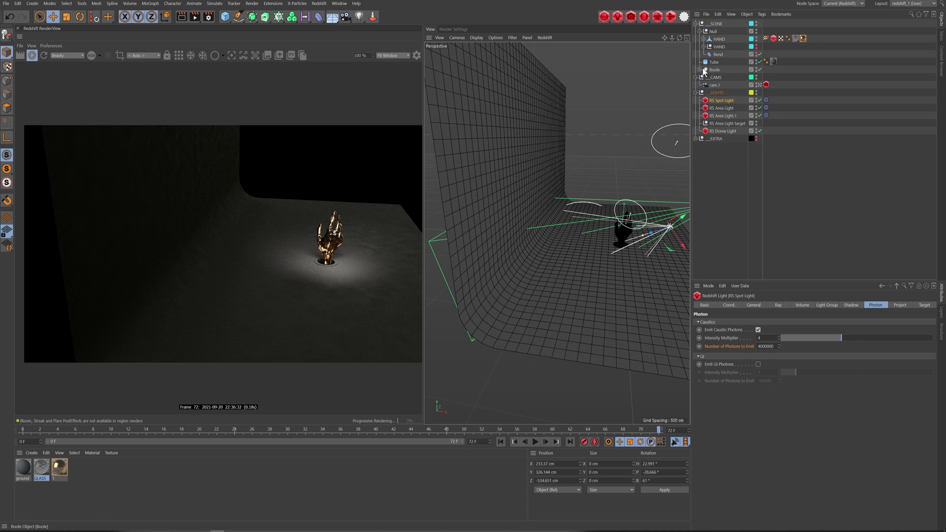
left_click_drag(562, 285, 619, 221, "alt")
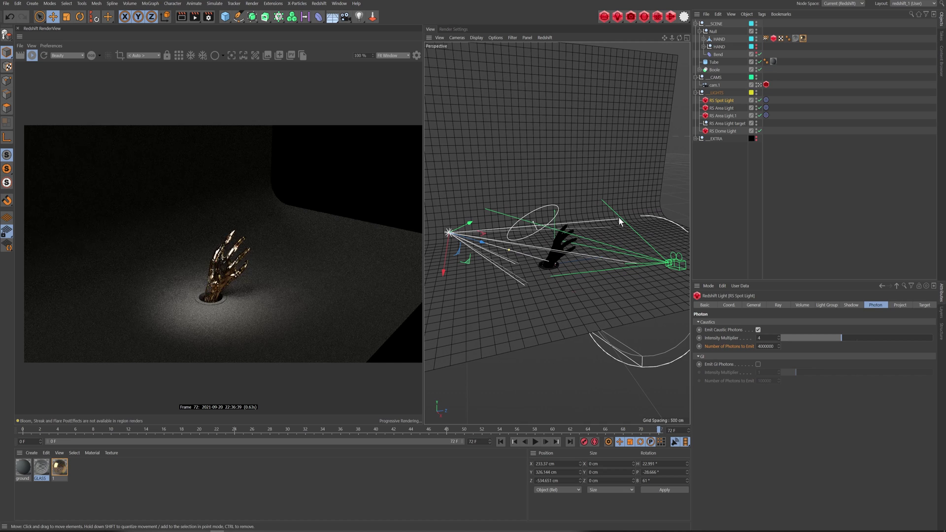
Disable RS Area Light and RS Area Light.1, then orbit in close around the hand.
left_click(759, 108)
left_click(759, 115)
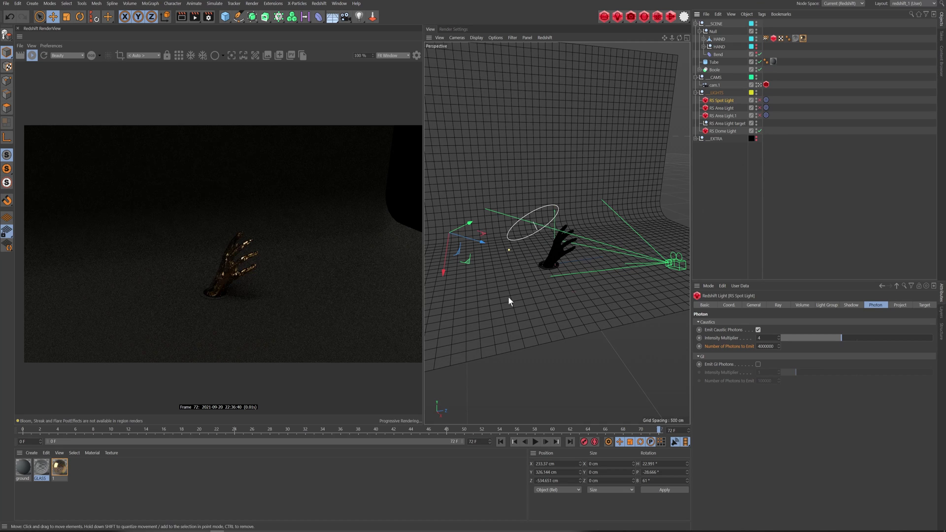
left_click_drag(558, 224, 689, 253, "alt")
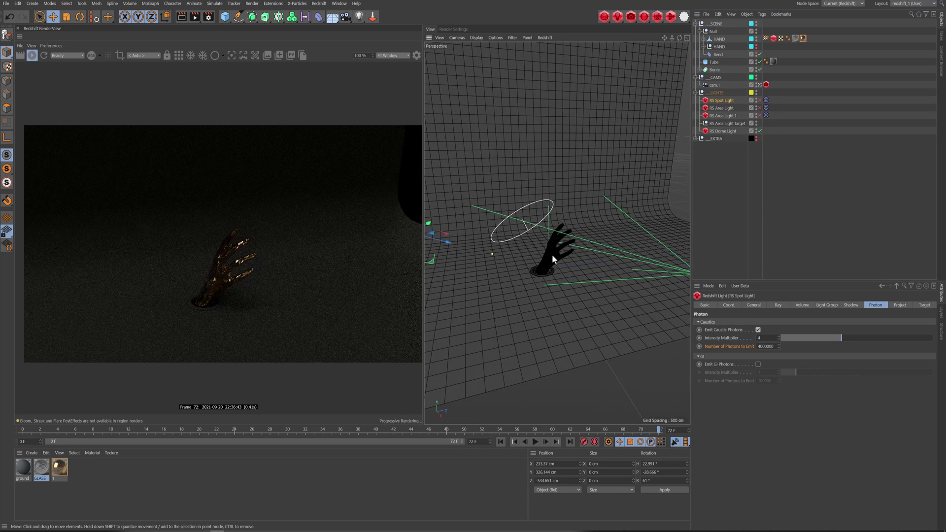
left_click_drag(568, 253, 492, 254, "alt")
scroll(534, 241, "up", 6)
left_click_drag(528, 298, 515, 224, "alt")
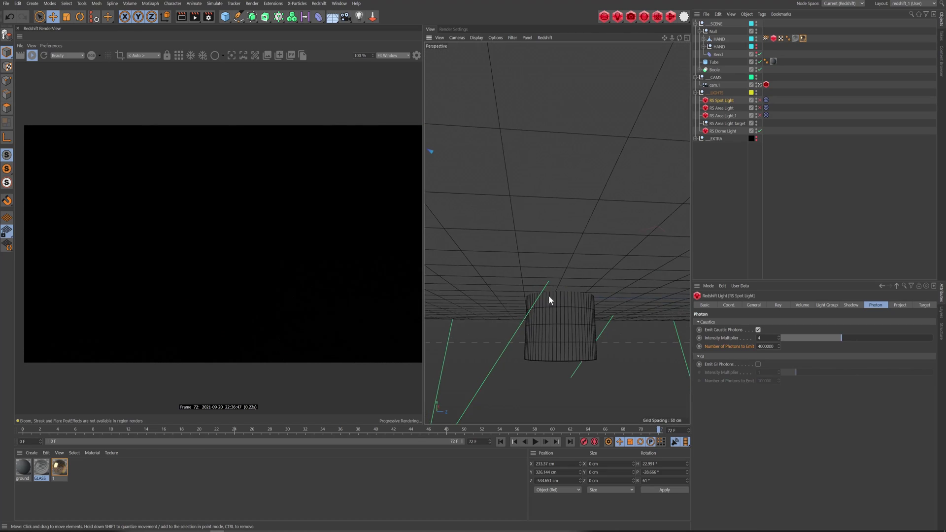
left_click_drag(545, 286, 613, 235, "alt")
scroll(580, 244, "down", 3)
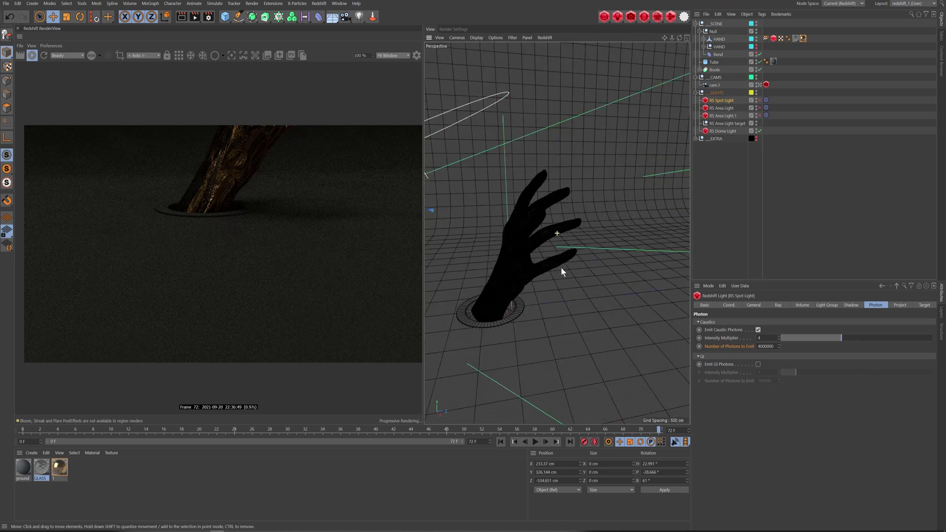
scroll(584, 230, "down", 5)
Select the RS Dome Light and inspect its General settings.
left_click(723, 132)
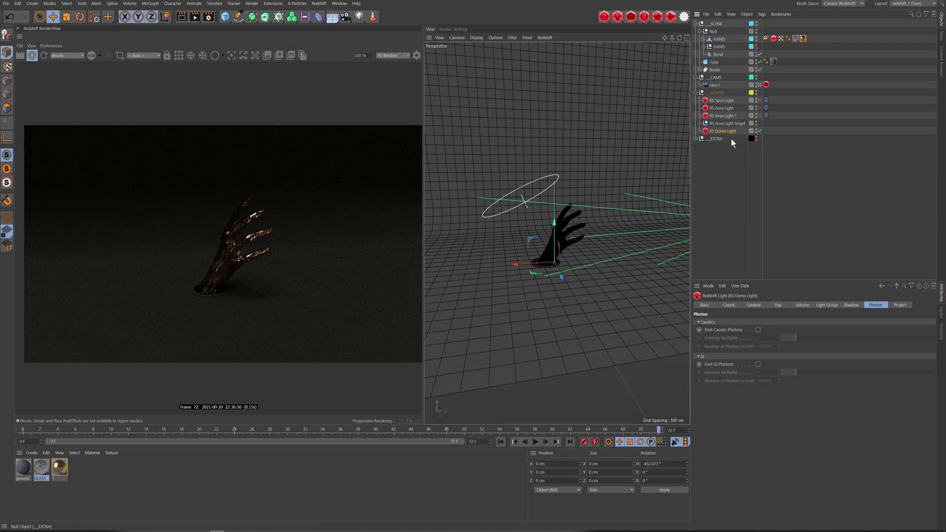
left_click(775, 305)
left_click(754, 305)
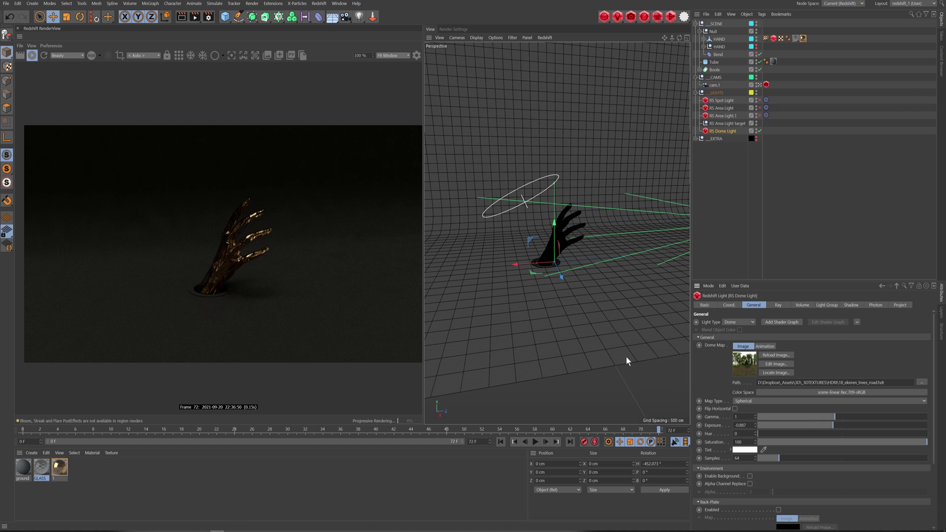
Maximize the cam.1 view and re-enable RS Area Light.1.
middle_click(568, 204)
middle_click(474, 132)
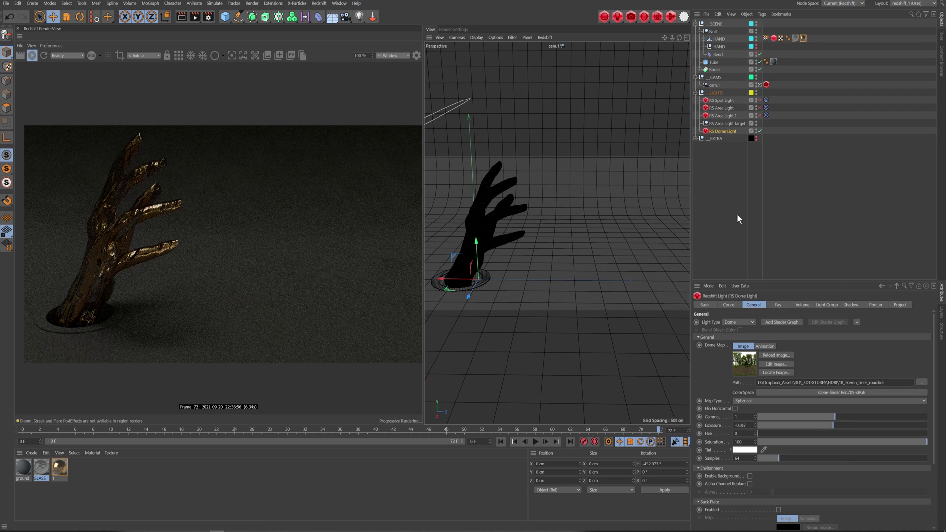
left_click(725, 115)
left_click(759, 115)
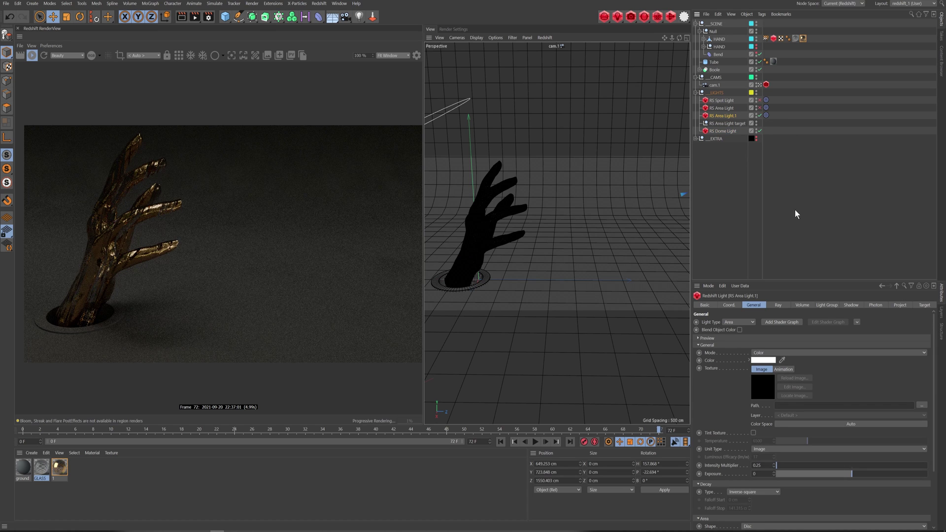
Switch off the dome light, turn RS Area Light on, then re-enable the dome light.
left_click(759, 131)
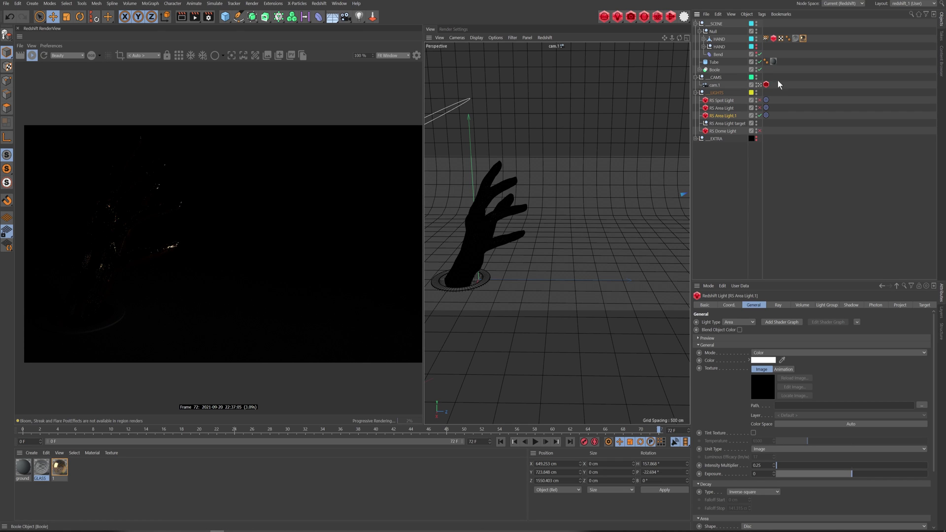
left_click(722, 108)
left_click(759, 108)
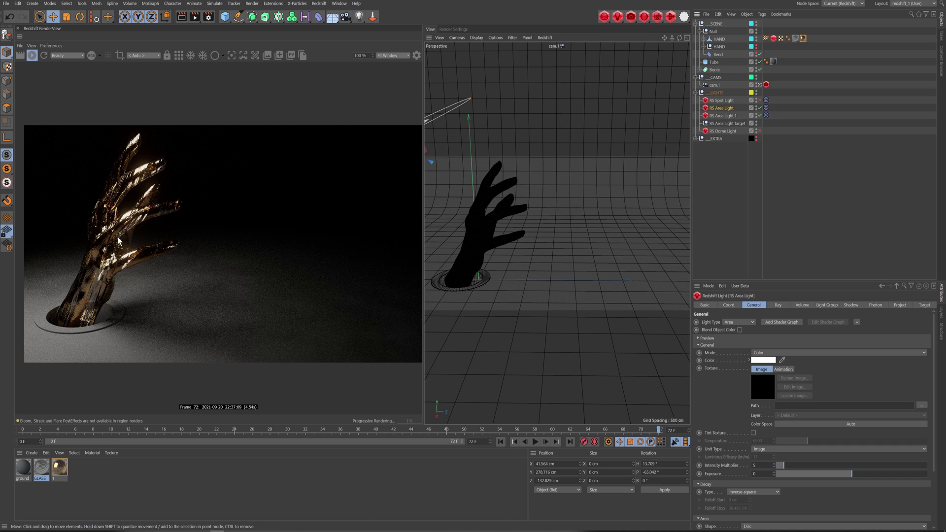
left_click(759, 131)
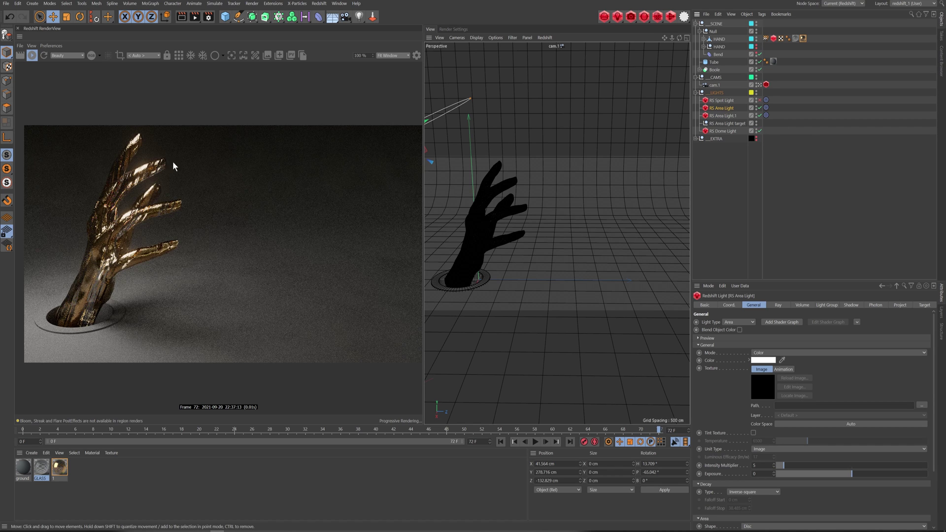
Enable the RS Spot Light.
left_click(721, 101)
left_click(759, 100)
left_click(759, 101)
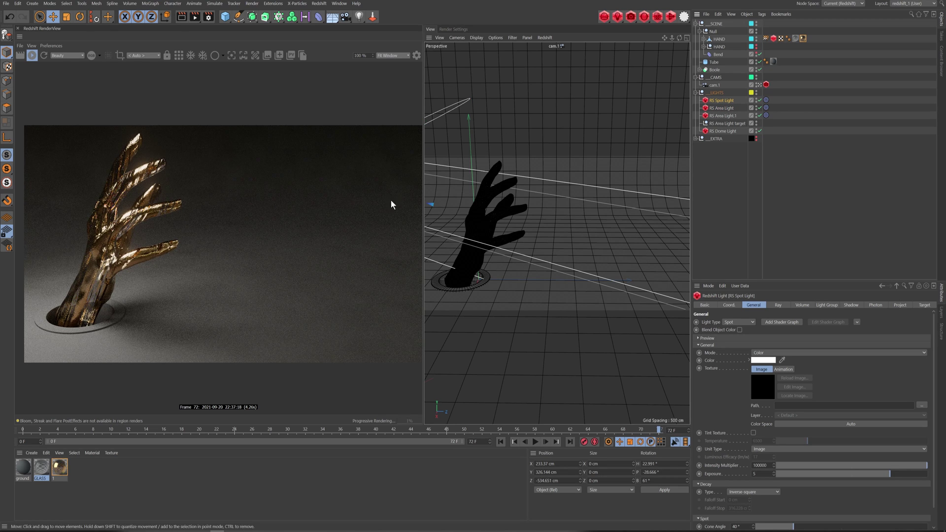
Switch off the area and dome lights and let the spot light affect diffuse and specular.
left_click_drag(760, 108, 760, 131)
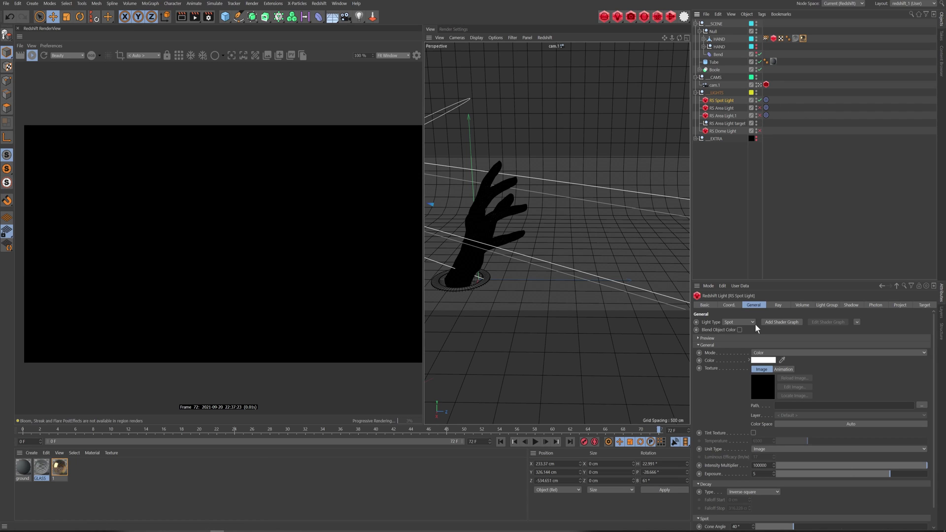
left_click(777, 305)
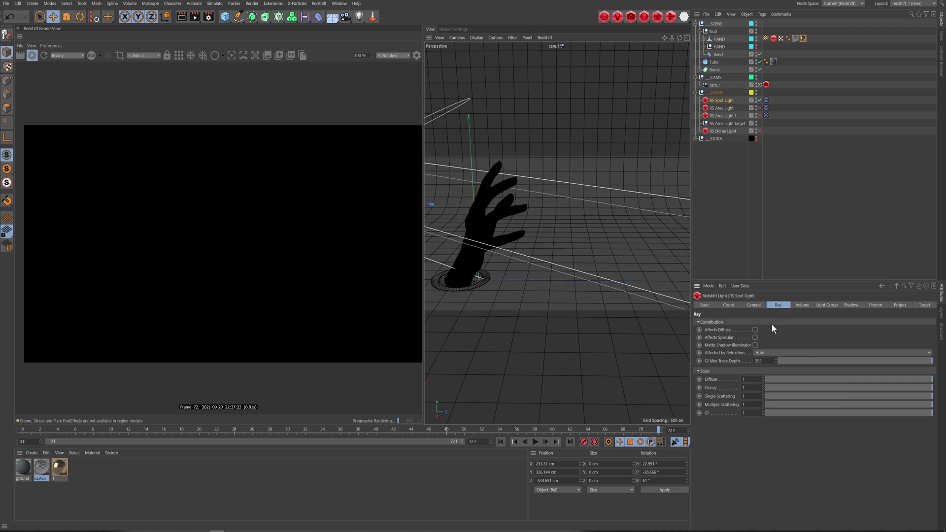
left_click(755, 329)
left_click(756, 337)
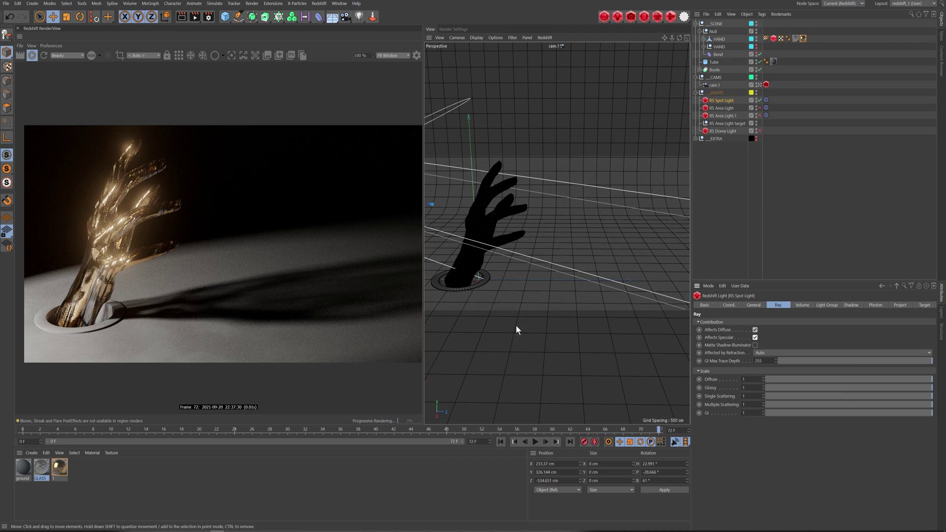
Check the spot light's photon settings, turn its direct contribution back off, and re-enable the other lights.
left_click(876, 305)
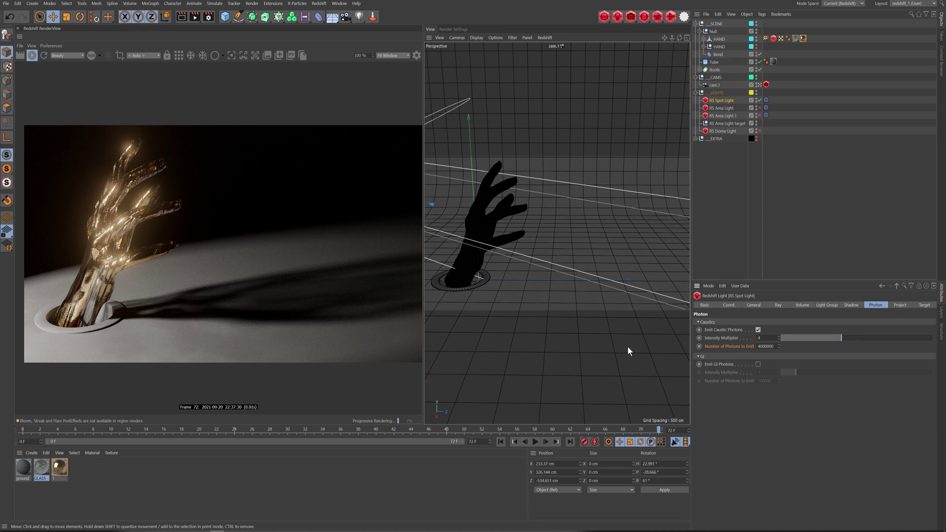
left_click(780, 305)
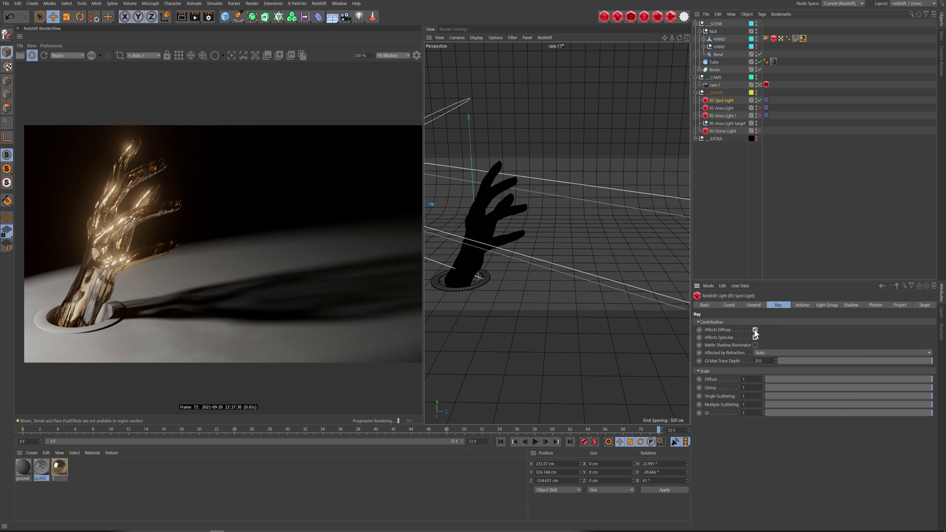
left_click(756, 330)
left_click(753, 305)
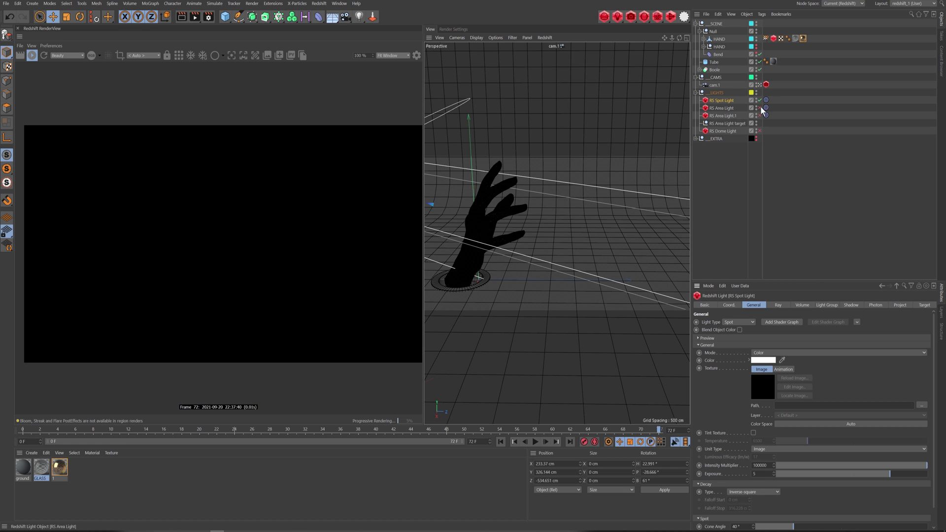
left_click_drag(762, 107, 761, 127)
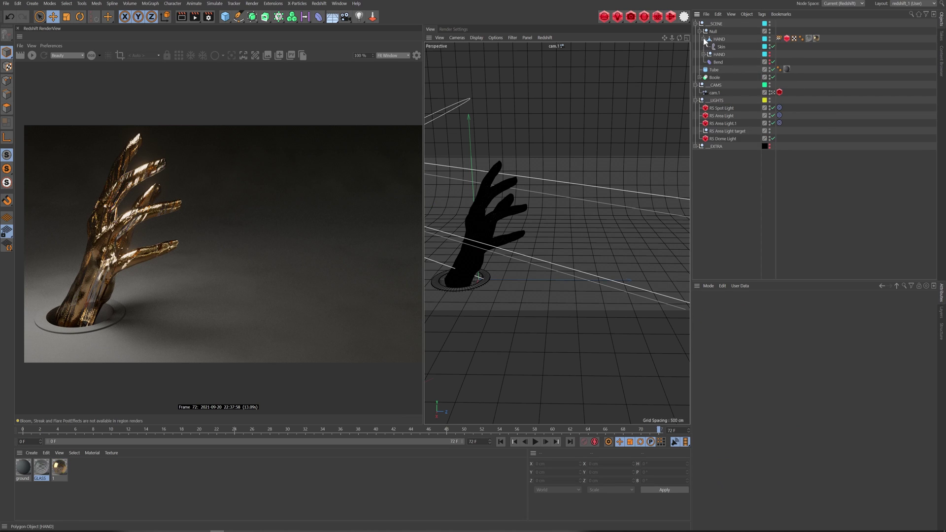
Restart the Redshift render and open the GLASS material's shader graph, moved to the right.
left_click(801, 38)
left_click(809, 38)
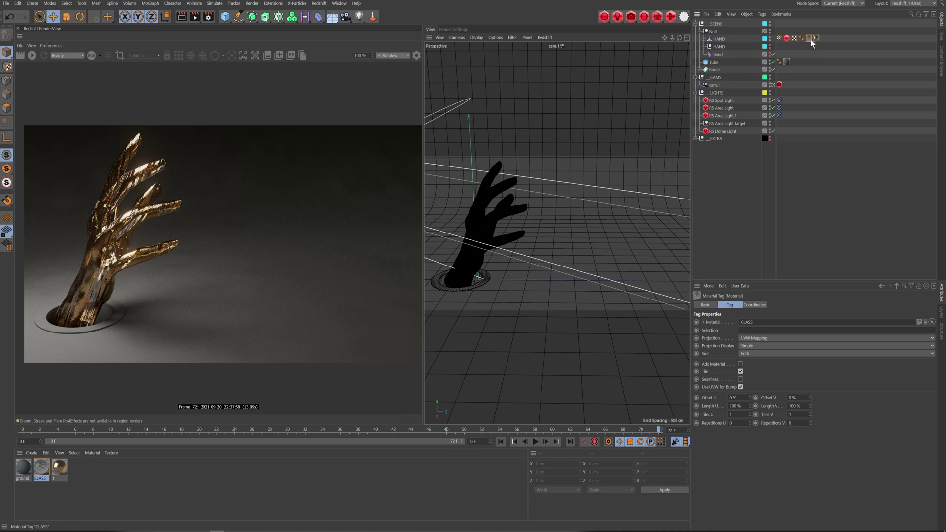
left_click(820, 205)
left_click(31, 55)
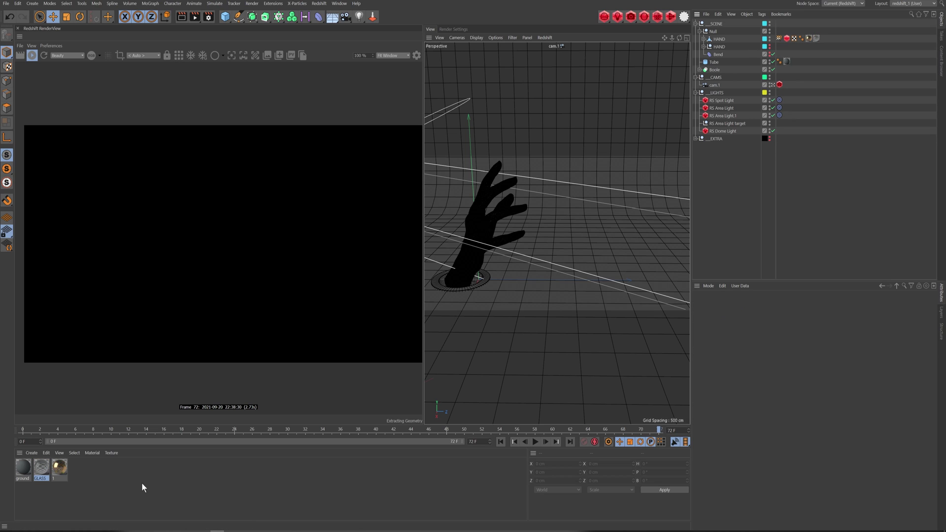
double_click(44, 470)
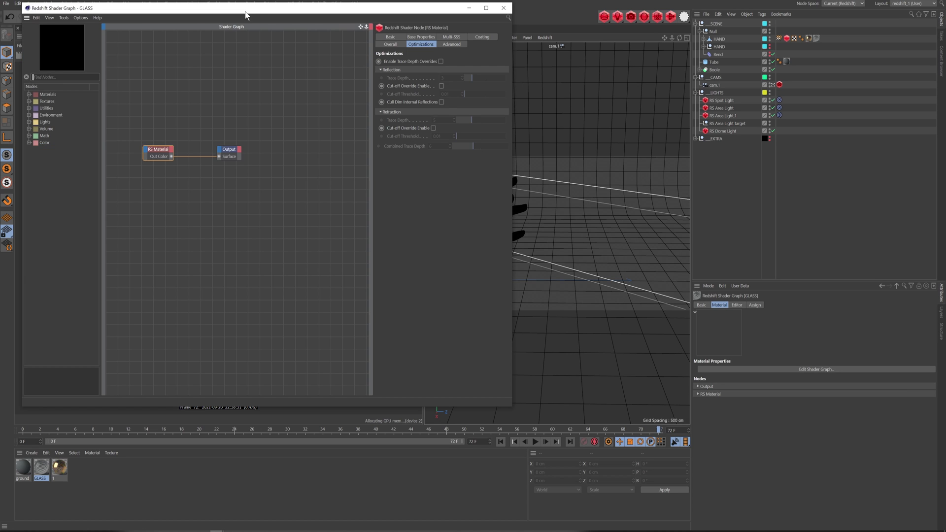
left_click_drag(248, 14, 650, 28)
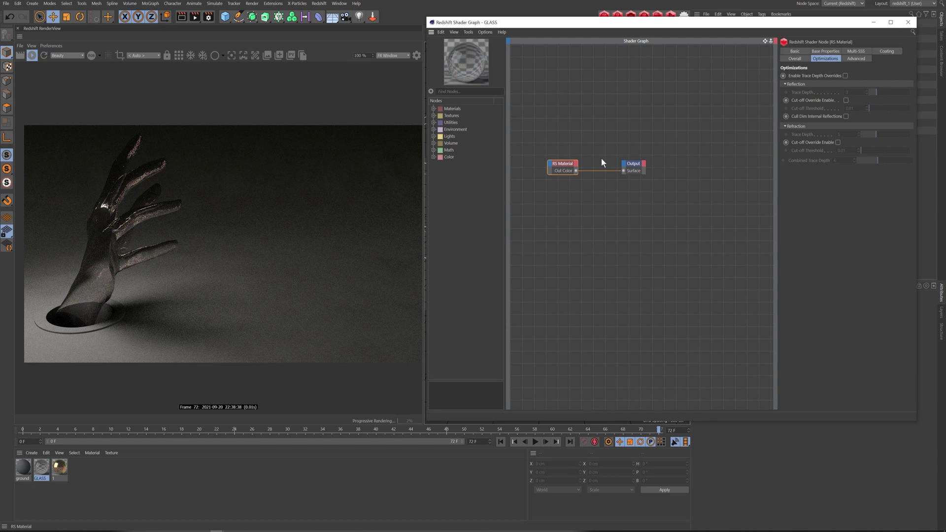
Review the Base Properties presets, then toggle Cull Dim Internal Reflections on and back off.
left_click(825, 50)
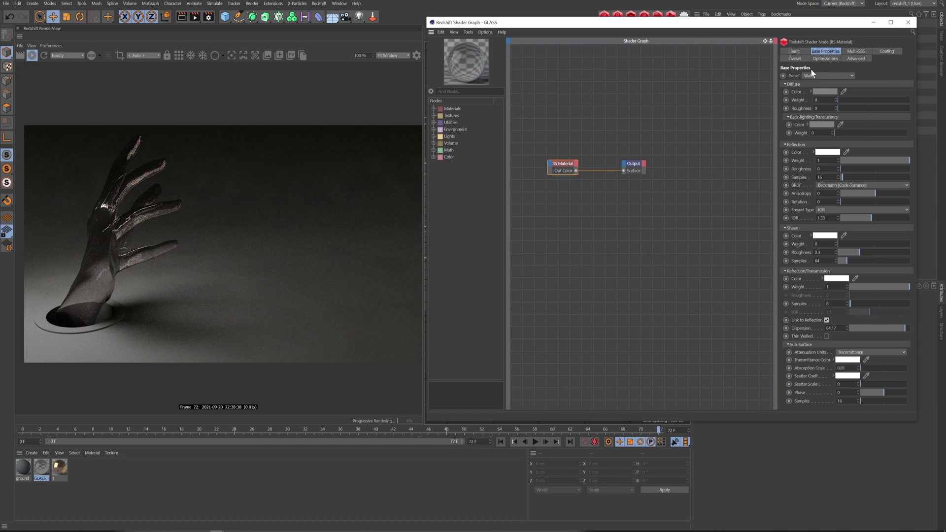
left_click(814, 75)
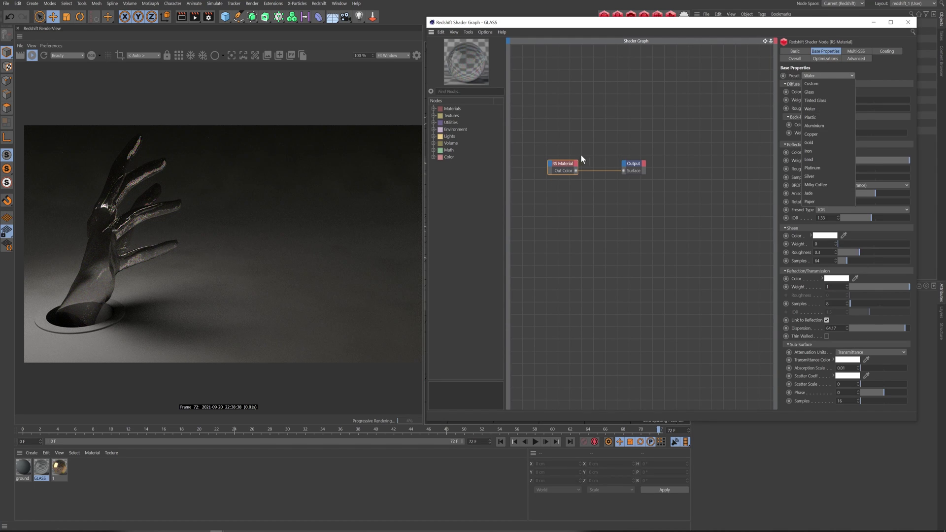
left_click(634, 202)
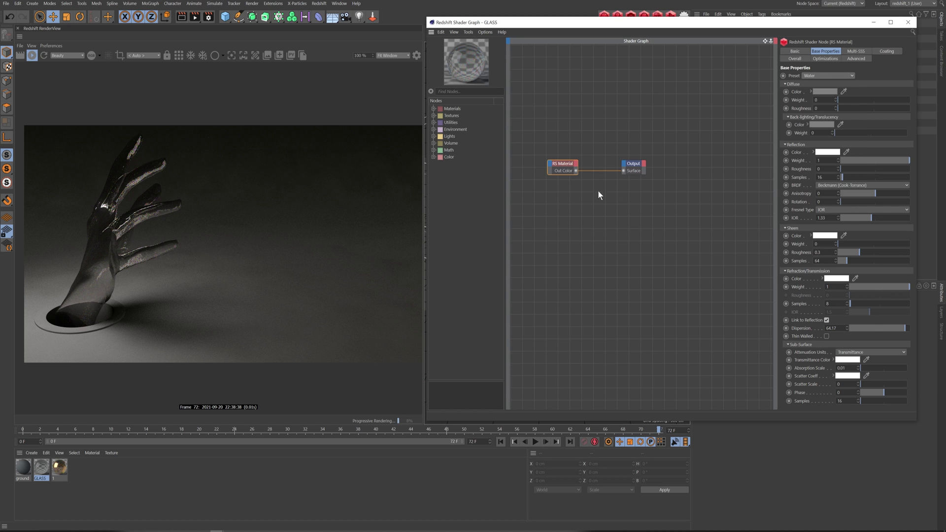
left_click(830, 59)
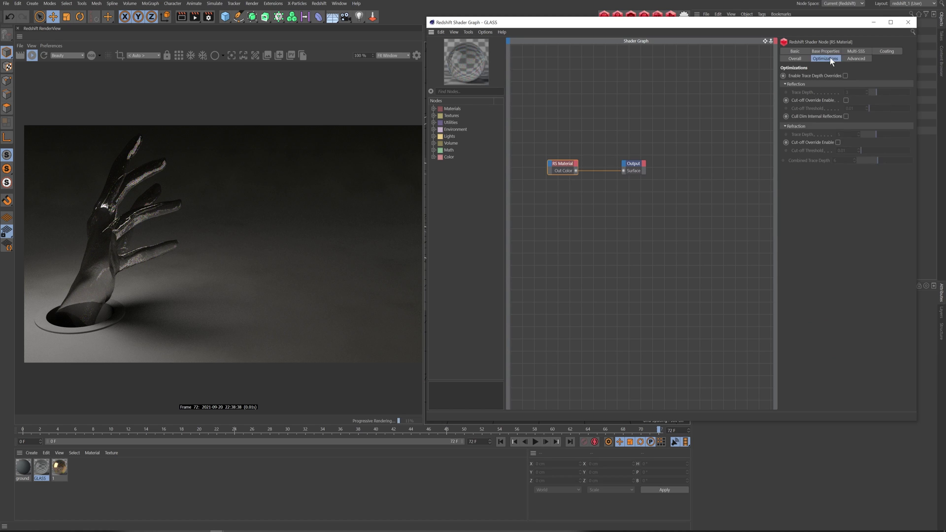
left_click(846, 116)
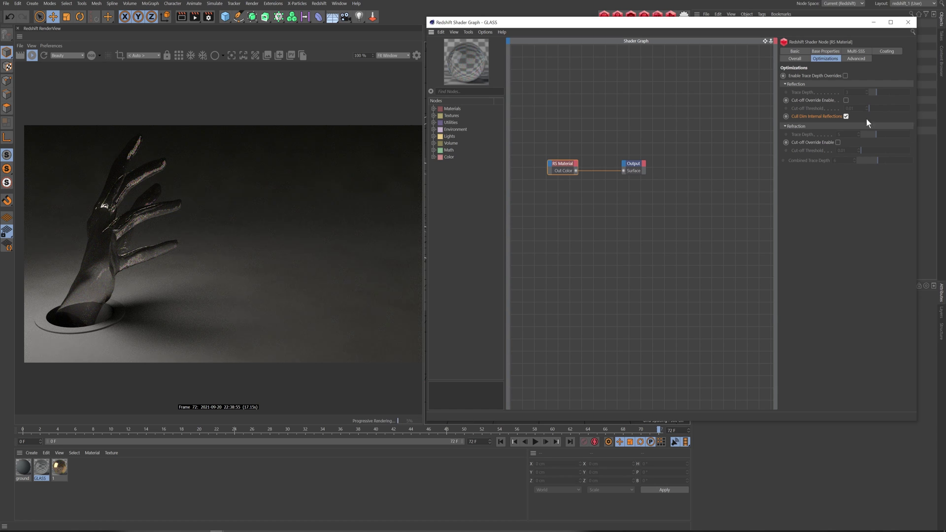
left_click(846, 116)
Read the Redshift docs' enabled vs. disabled Cull Dim Internal Reflections comparison, then move Chrome off screen.
key("alt+Tab")
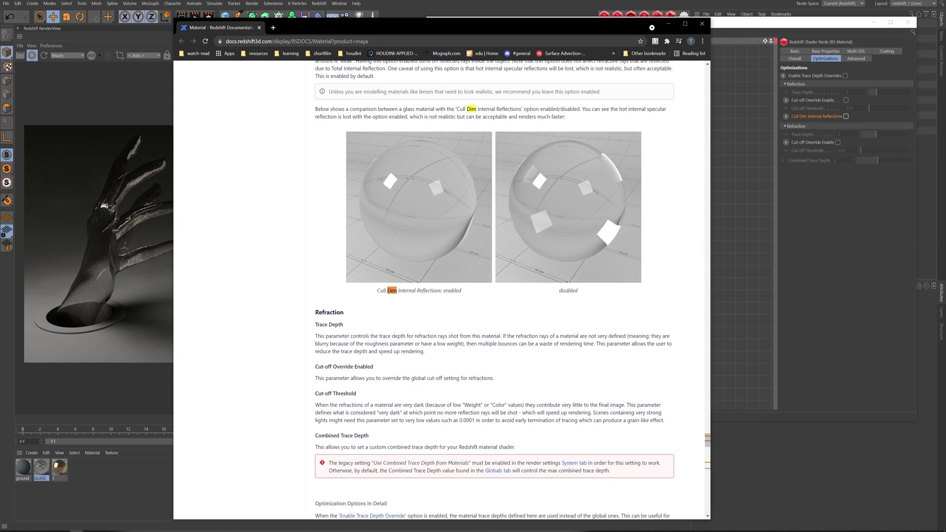
left_click_drag(377, 291, 484, 291)
left_click(441, 295)
left_click_drag(558, 291, 590, 297)
left_click_drag(250, 29, 945, 35)
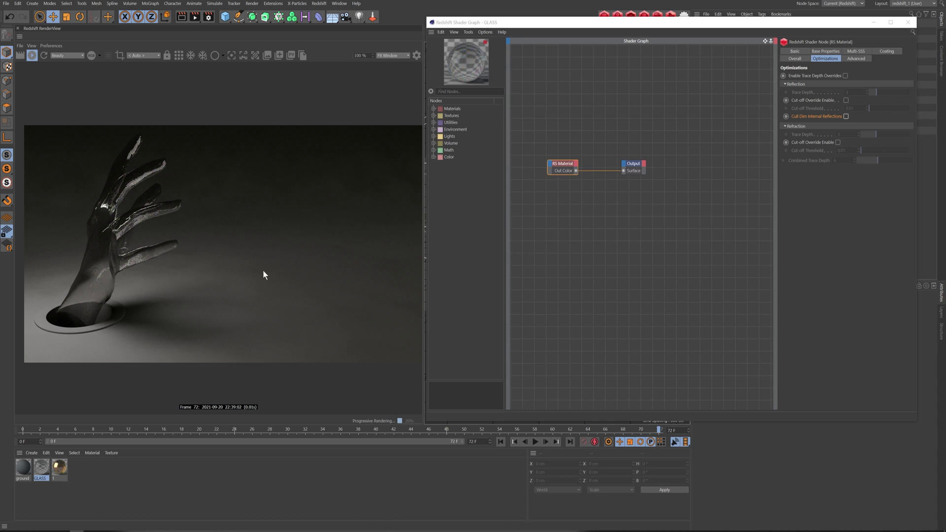
Try GLASS Shadow Opacity values of 0, 1 and 0.3 in Advanced settings, settling on 0.5.
left_click(859, 59)
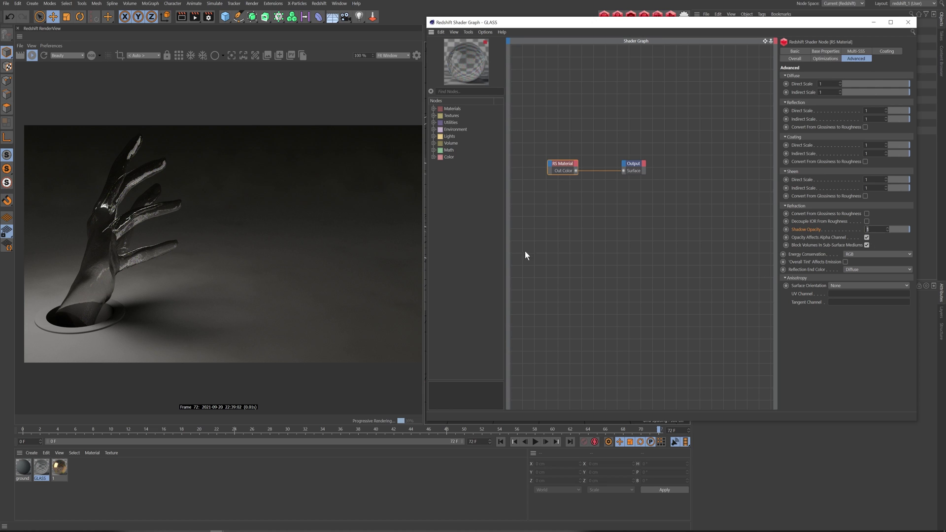
key("Return")
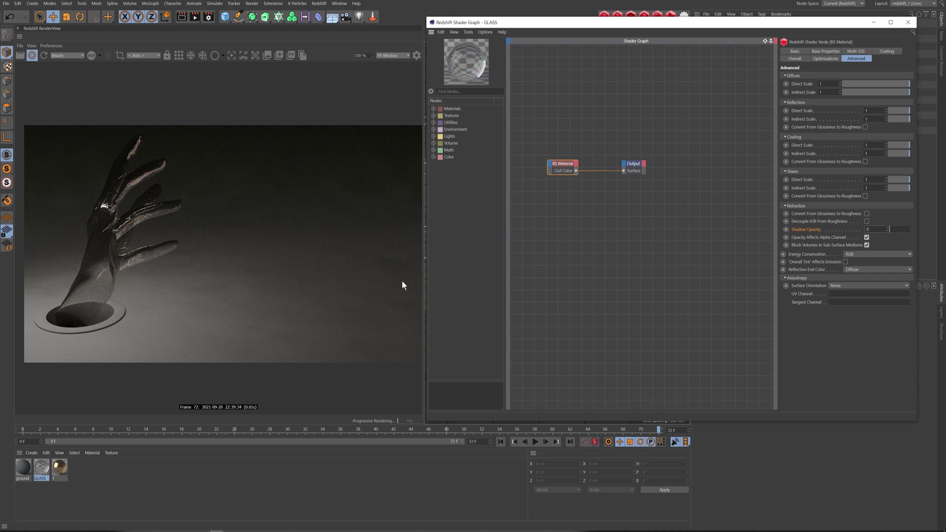
type("1")
key("Return")
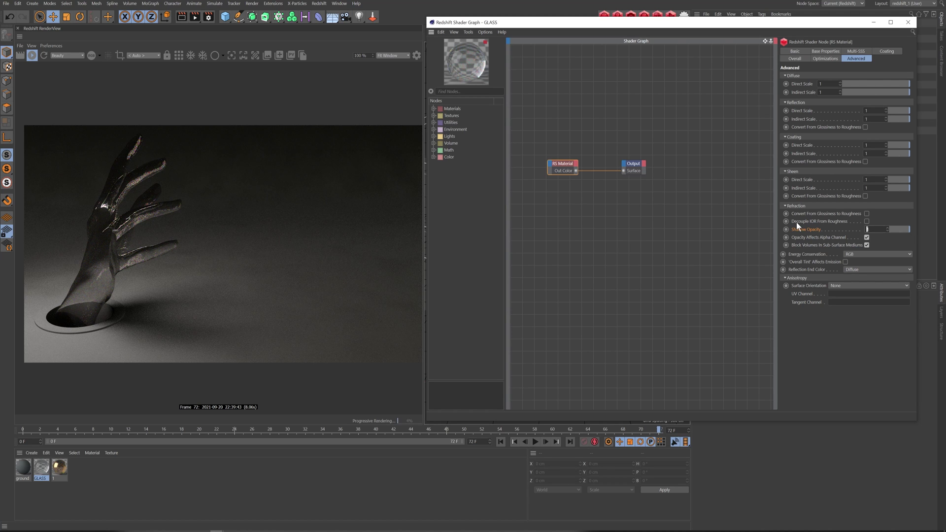
type("0.3")
key("Return")
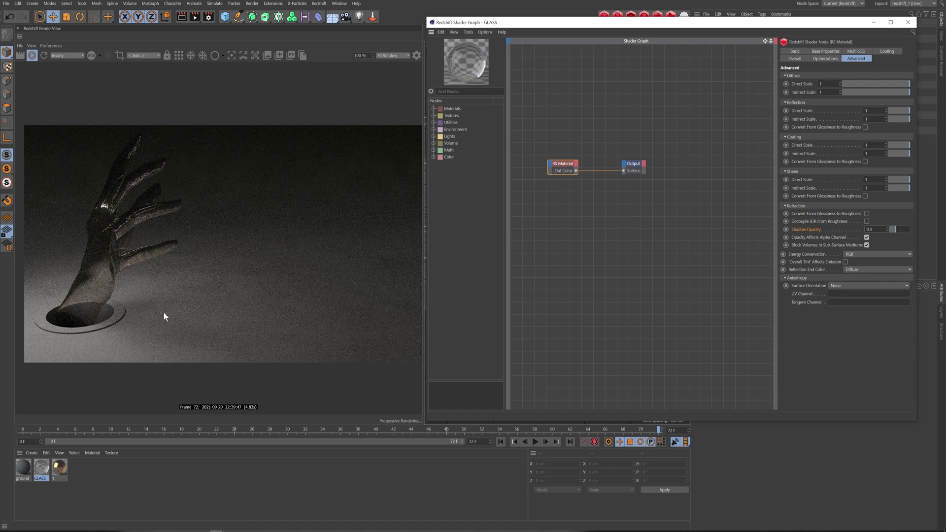
type("0.5")
key("Return")
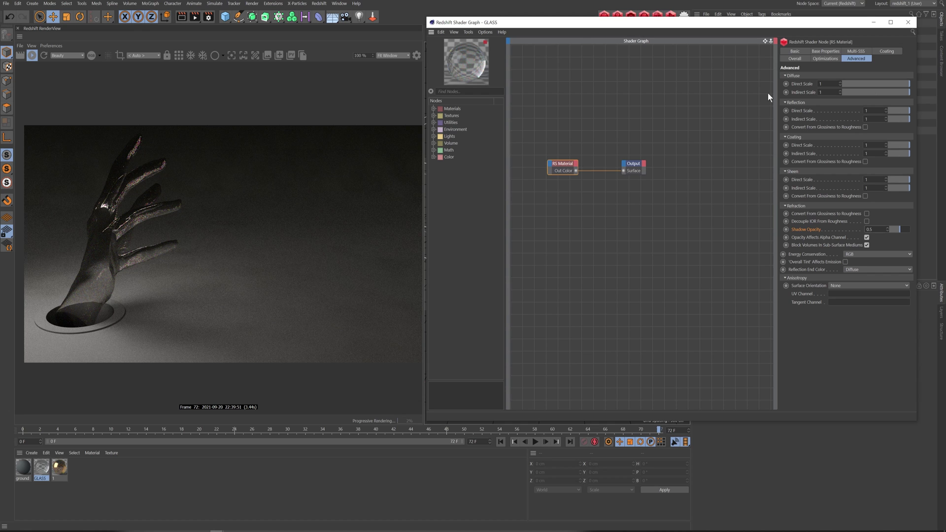
Close the GLASS shader graph and restart the RenderView render to show floor caustics.
left_click(909, 25)
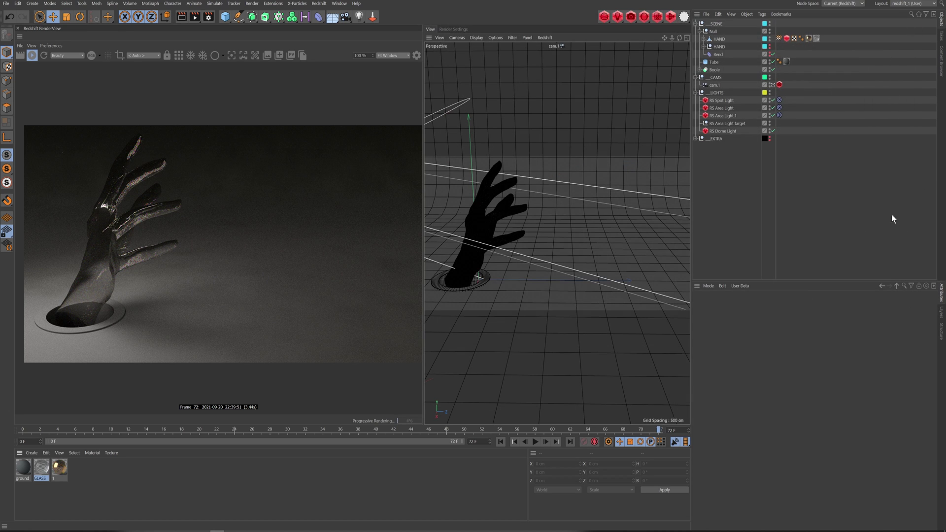
left_click(179, 56)
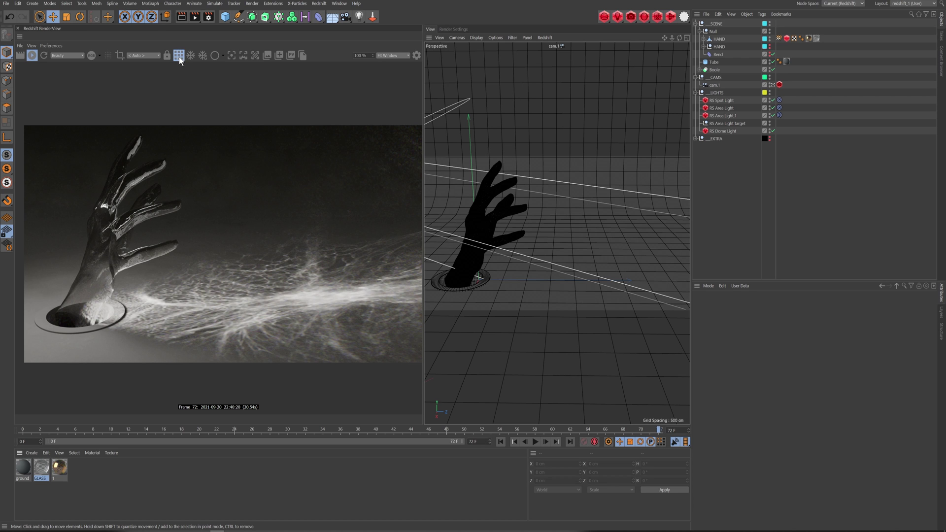
Bring up the snapshot strip and view the glass torus snapshot.
left_click(266, 57)
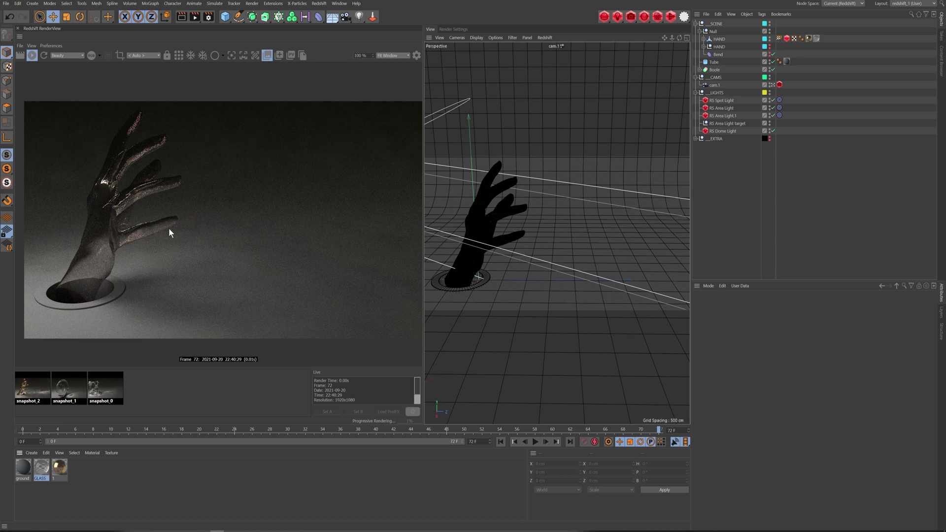
left_click(64, 390)
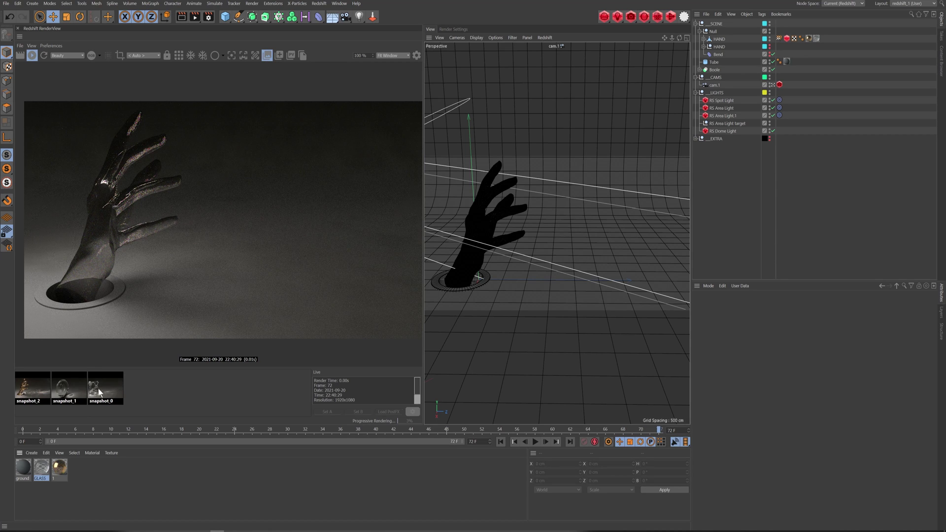
left_click(269, 58)
left_click(266, 57)
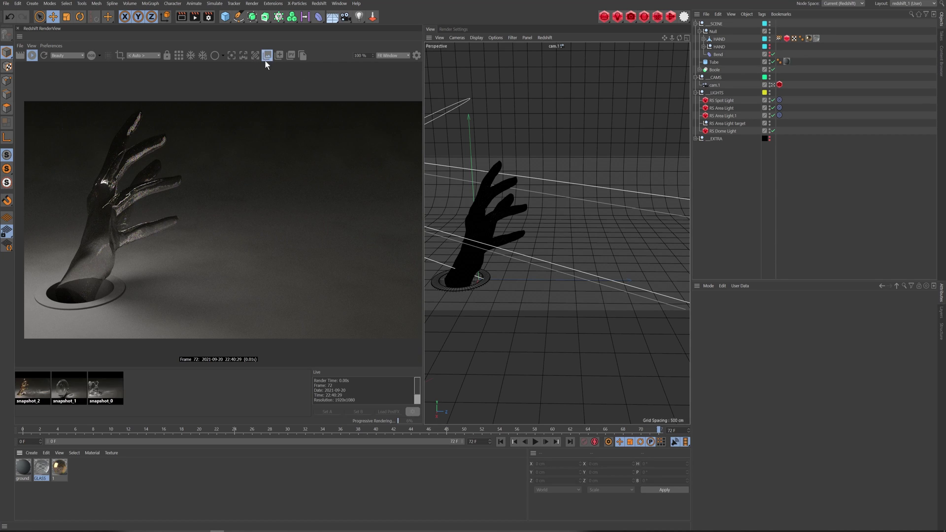
left_click(64, 389)
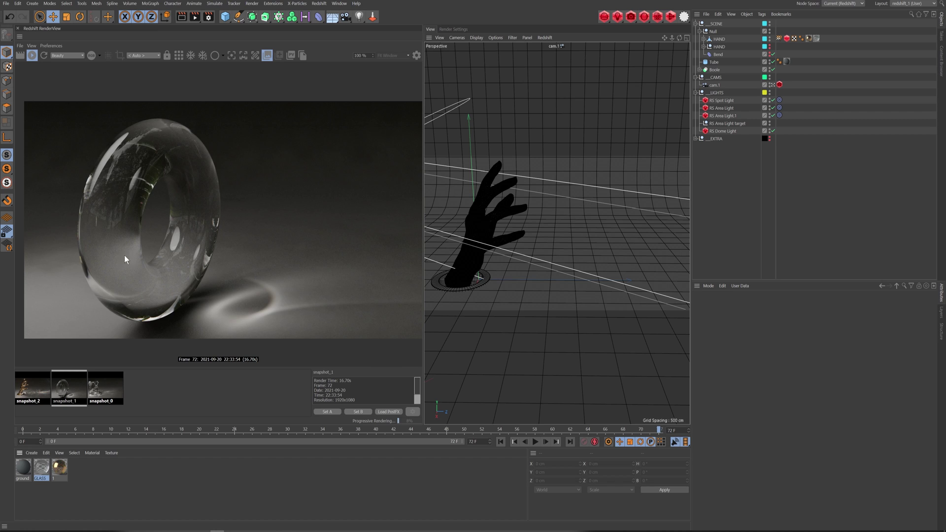
left_click(226, 16)
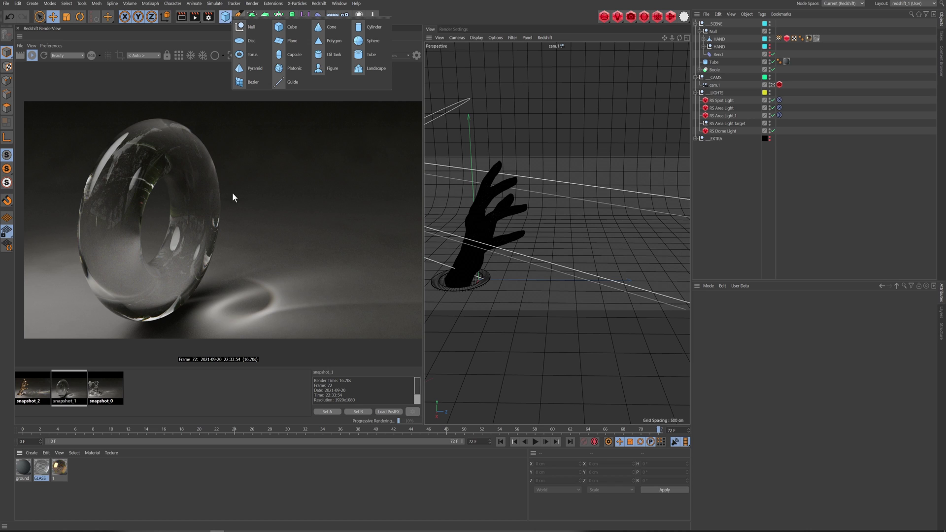
left_click(565, 224)
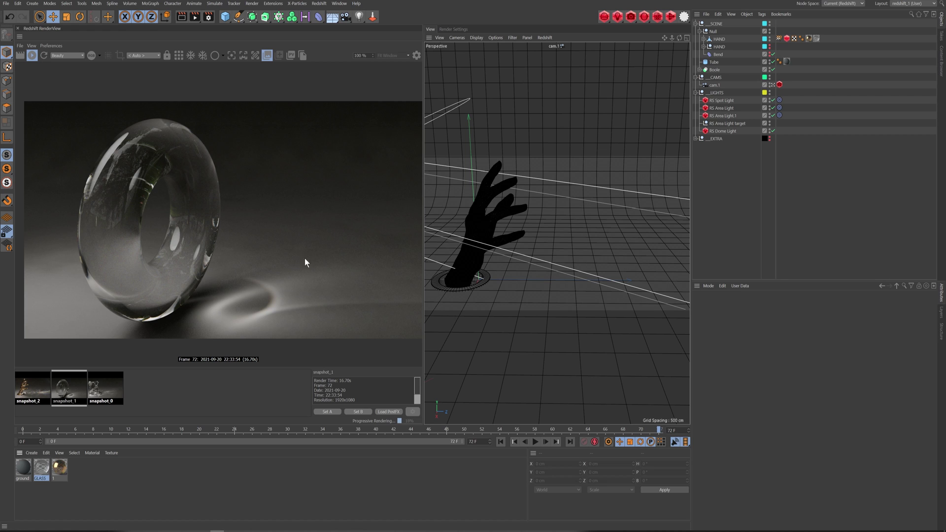
Compare the glass figure, gold hand and glass torus snapshots, ending on the gold hand.
left_click(105, 387)
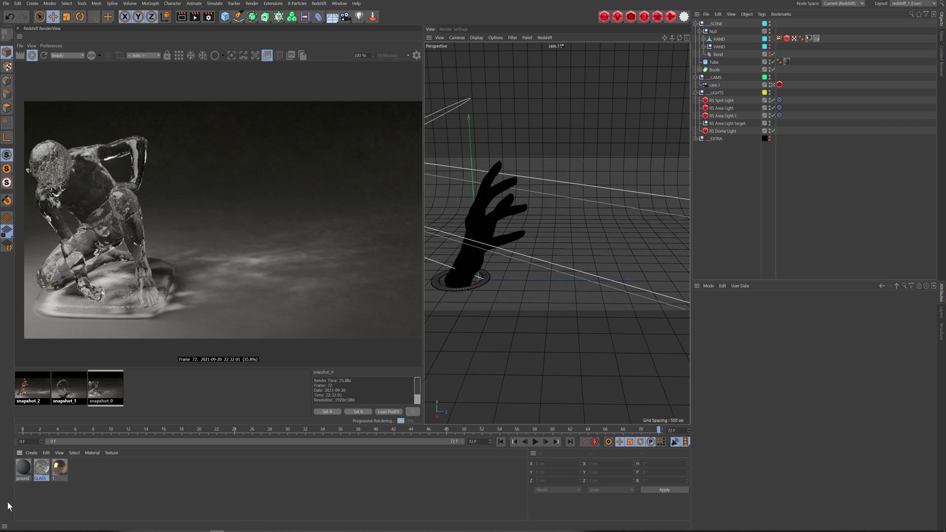
left_click(31, 382)
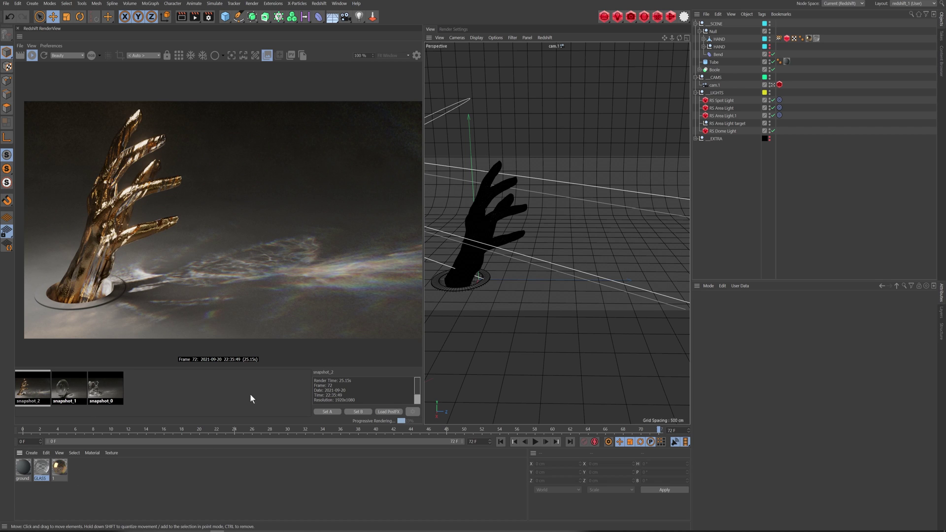
left_click(70, 388)
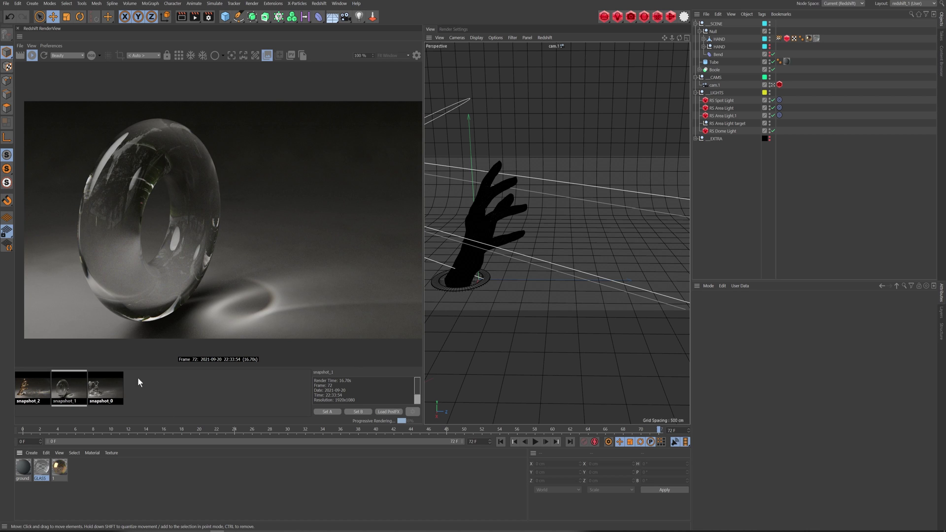
left_click(101, 395)
left_click(59, 394)
left_click(37, 392)
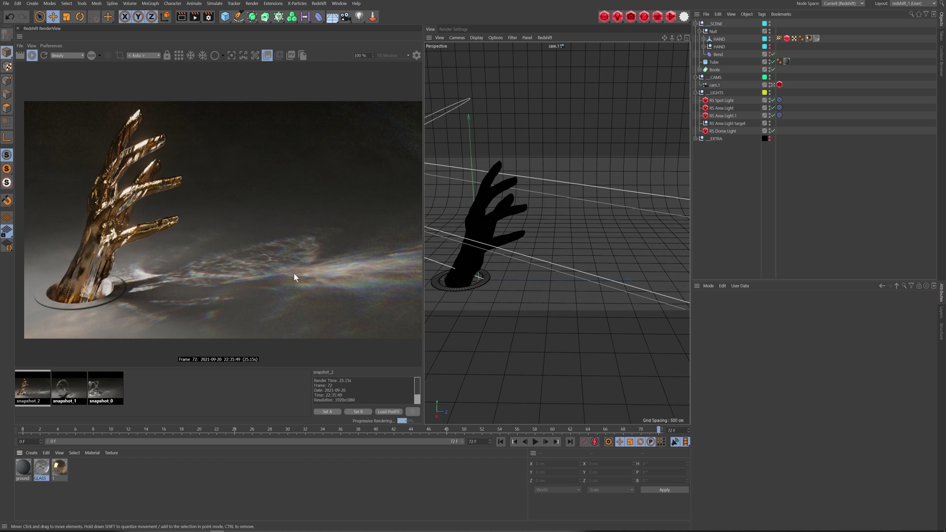
Return to the live render, apply material 1 to HAND, and open its shader graph.
left_click(266, 56)
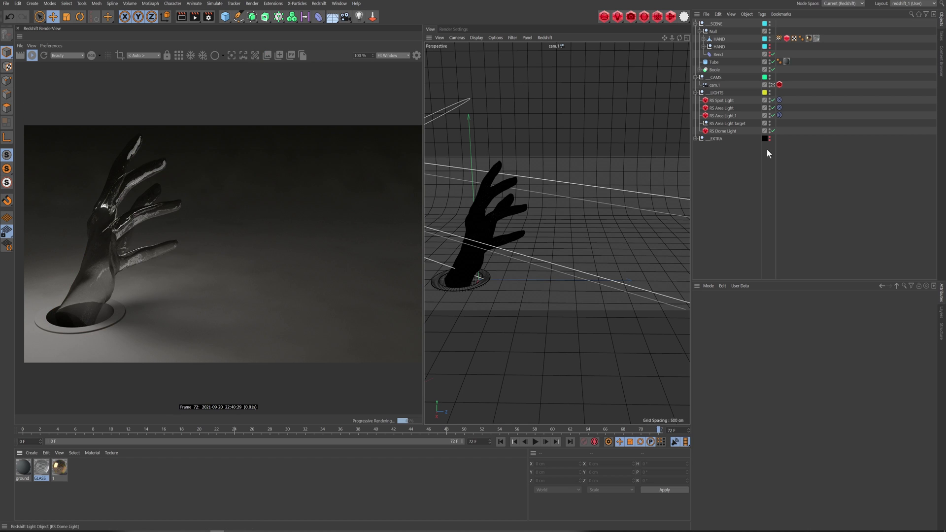
left_click(61, 473)
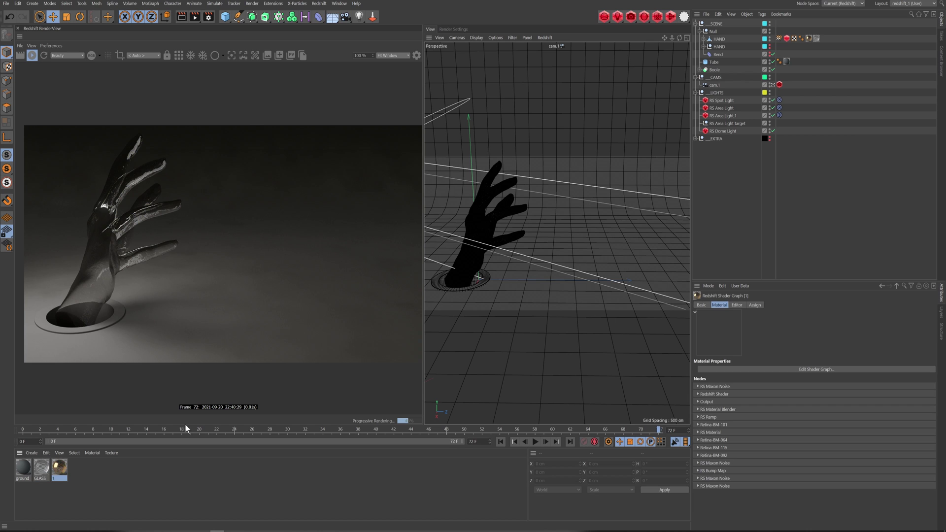
left_click_drag(808, 38, 818, 39)
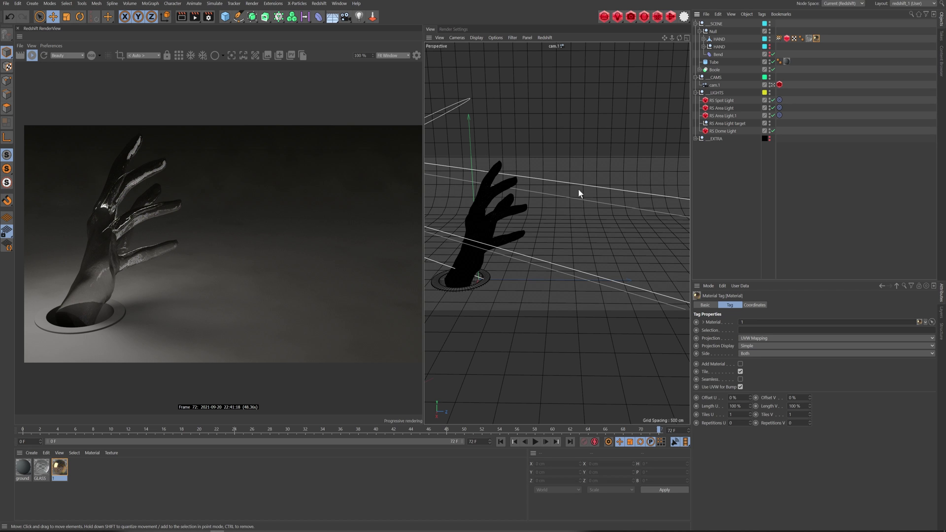
double_click(59, 468)
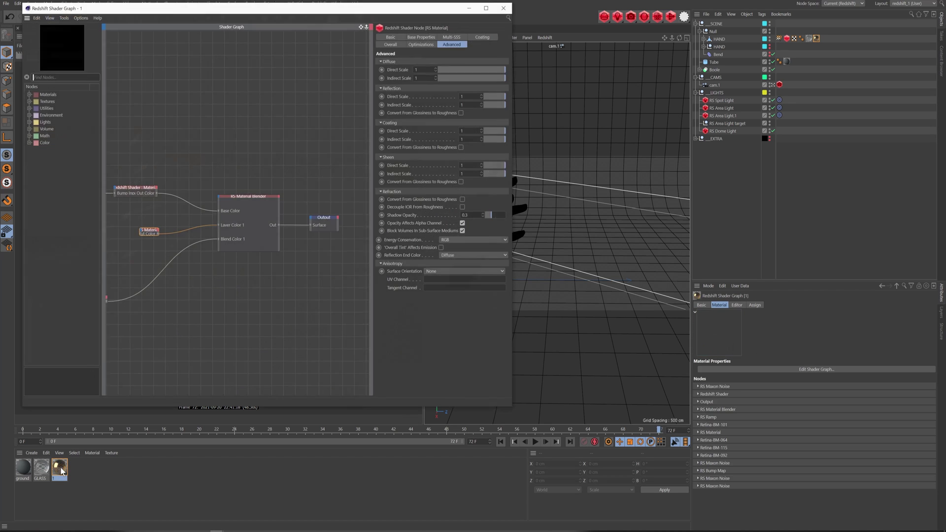
left_click_drag(300, 24, 638, 24)
Inspect the Material Blender, Maxon Noise, Redshift Shader and glass nodes, including Dispersion 3.71.
middle_click_drag(561, 287, 592, 269)
left_click(643, 197)
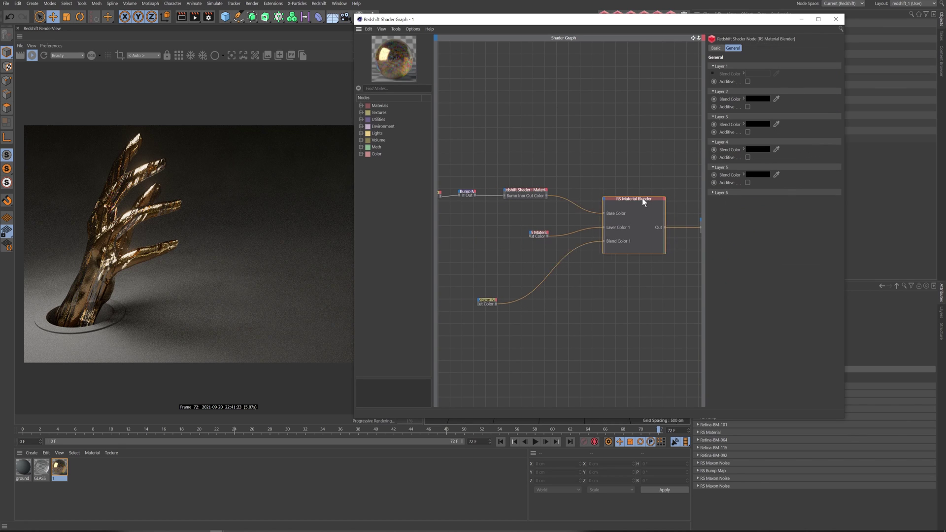
middle_click_drag(546, 297, 586, 293)
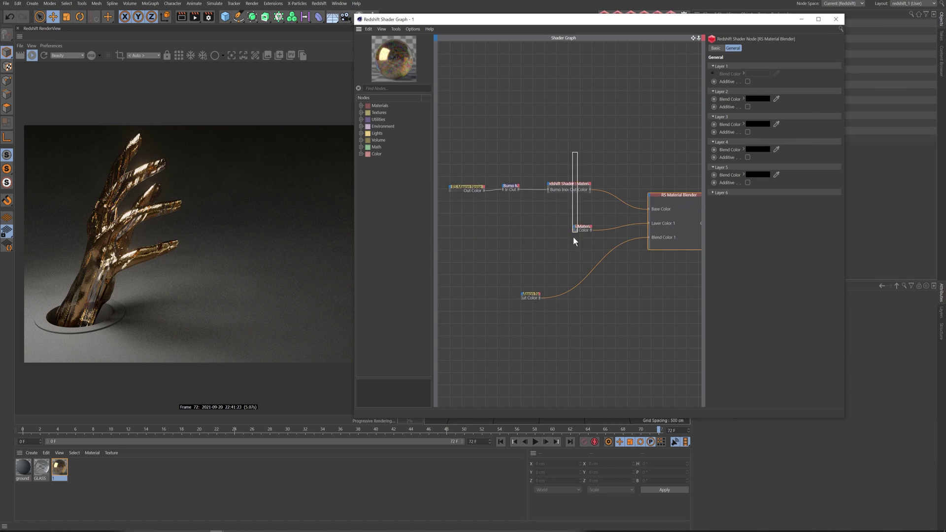
left_click(582, 228)
left_click(535, 295)
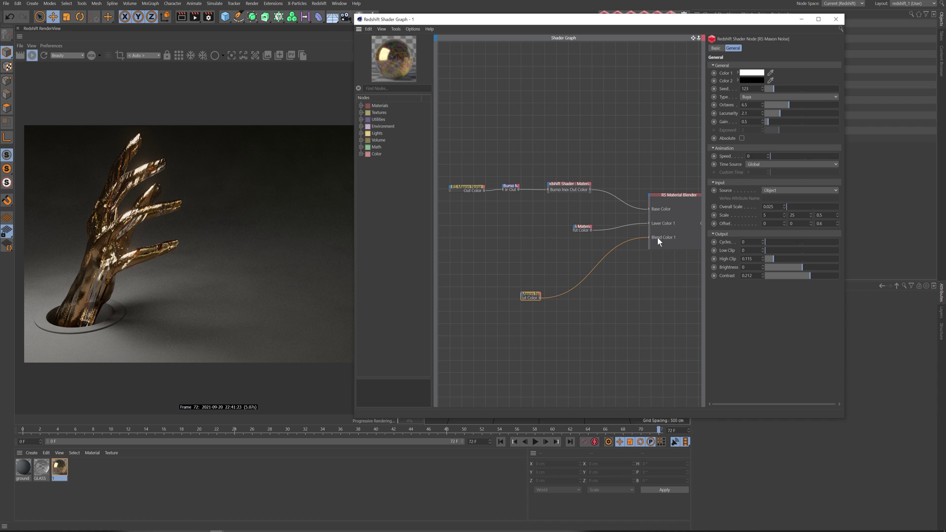
left_click(553, 192)
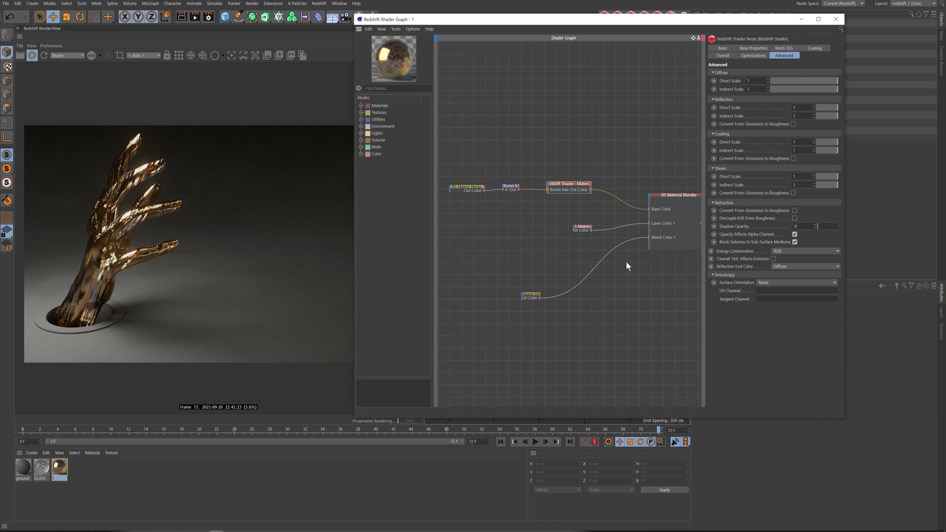
left_click(756, 48)
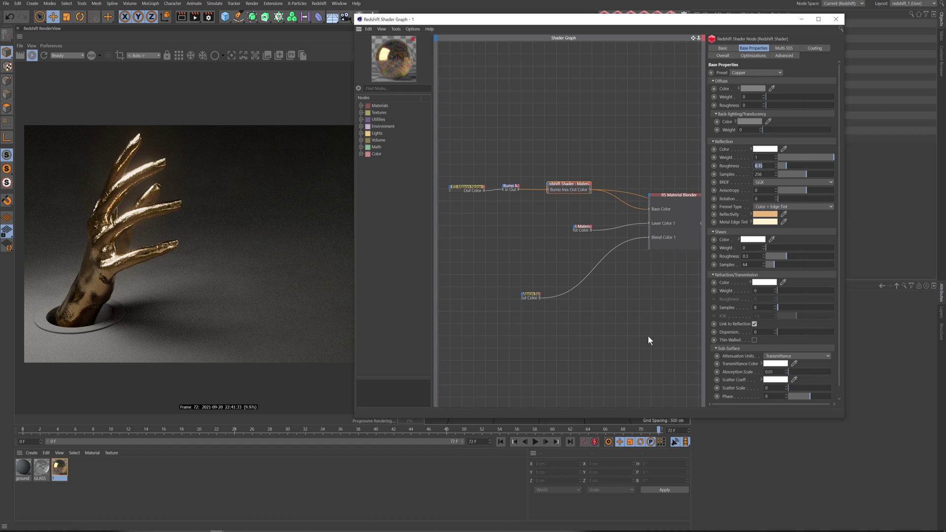
left_click(475, 188)
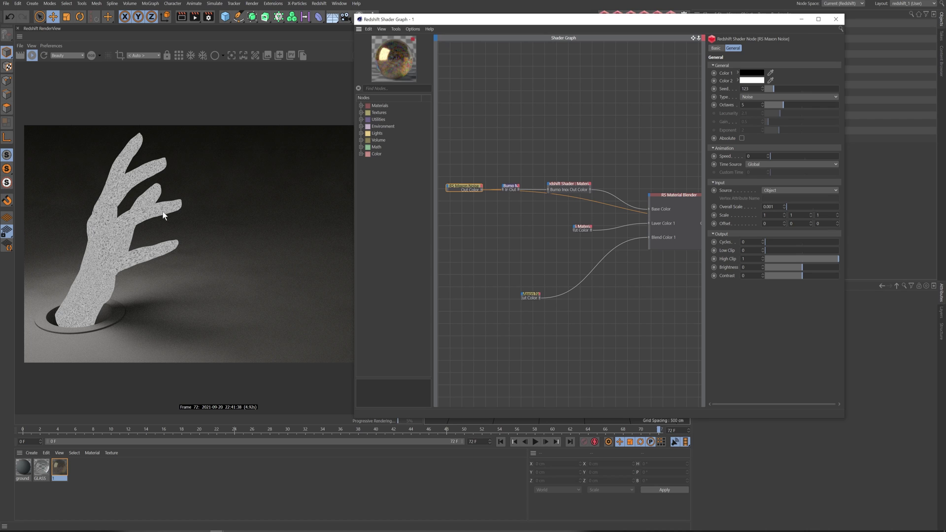
left_click(581, 228)
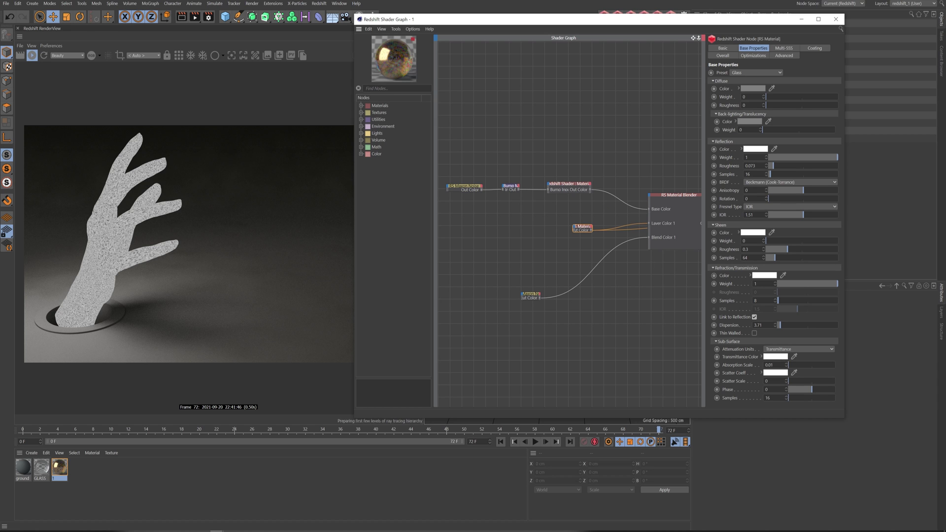
double_click(759, 325)
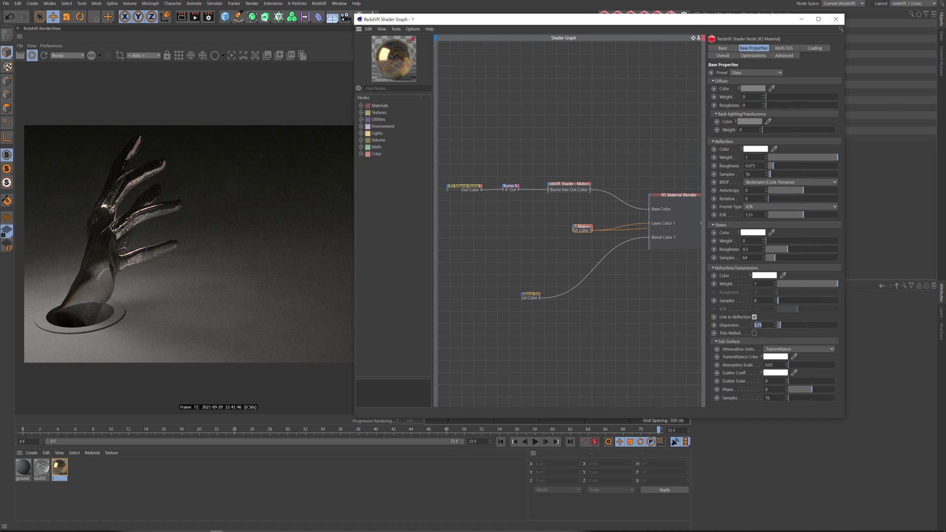
Inspect the Maxon Noise mask's noise type, Gain, Low Clip, Contrast and Overall Scale values.
left_click(527, 295)
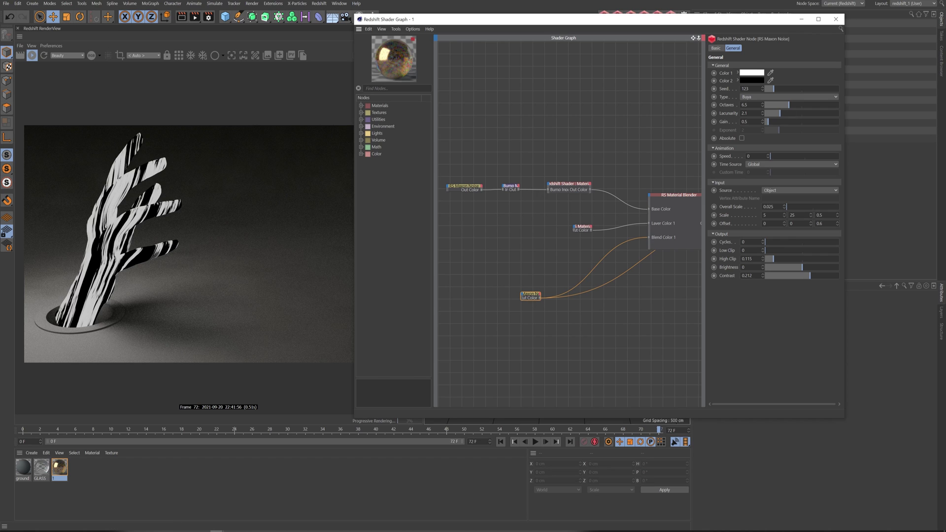
left_click(753, 97)
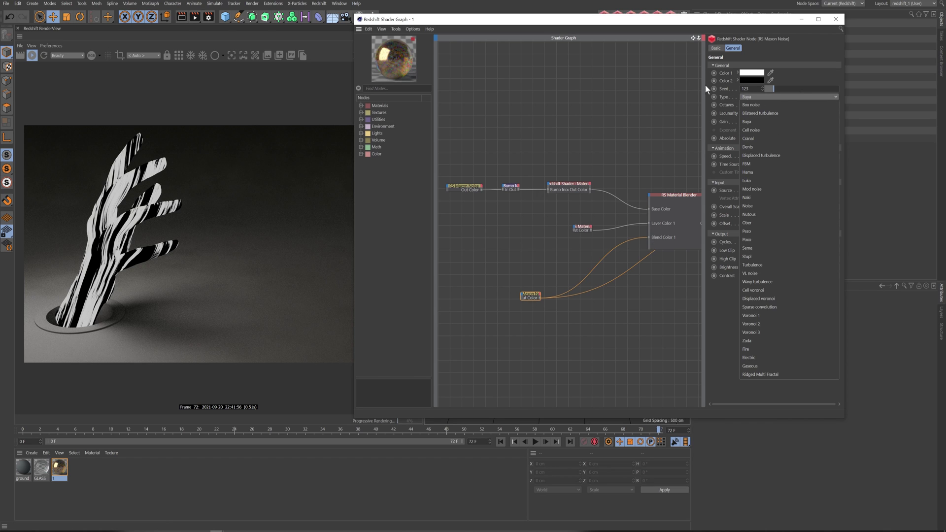
key("Escape")
key("Tab")
key("Tab")
key("Tab")
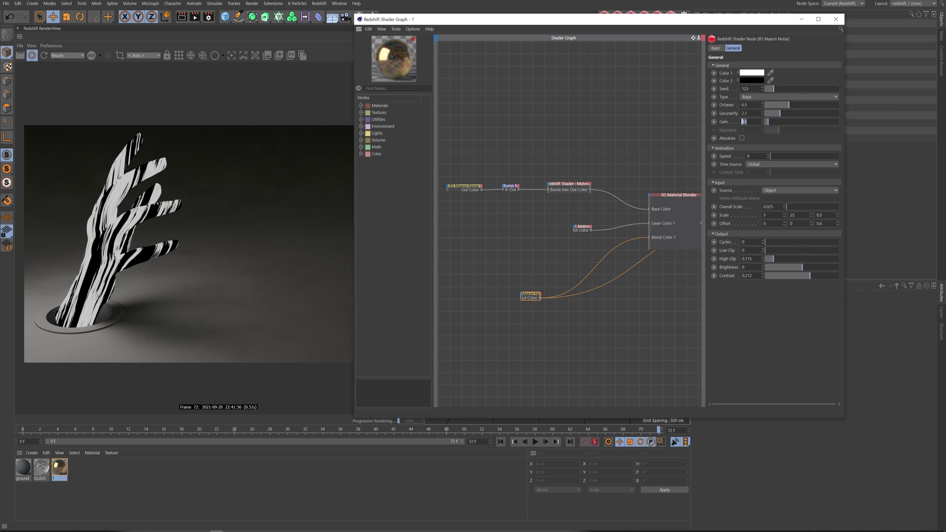
left_click(751, 250)
left_click(751, 276)
left_click(771, 206)
Try a uniform noise Scale of 1, then restore 5, 25, 0.5 and Overall Scale 0.025.
left_click(771, 214)
type("1")
key("Tab")
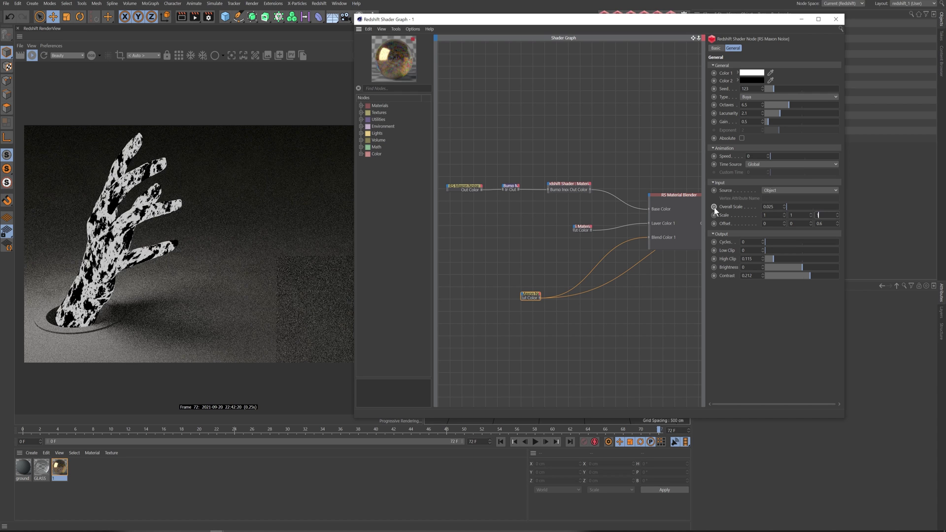
key("Return")
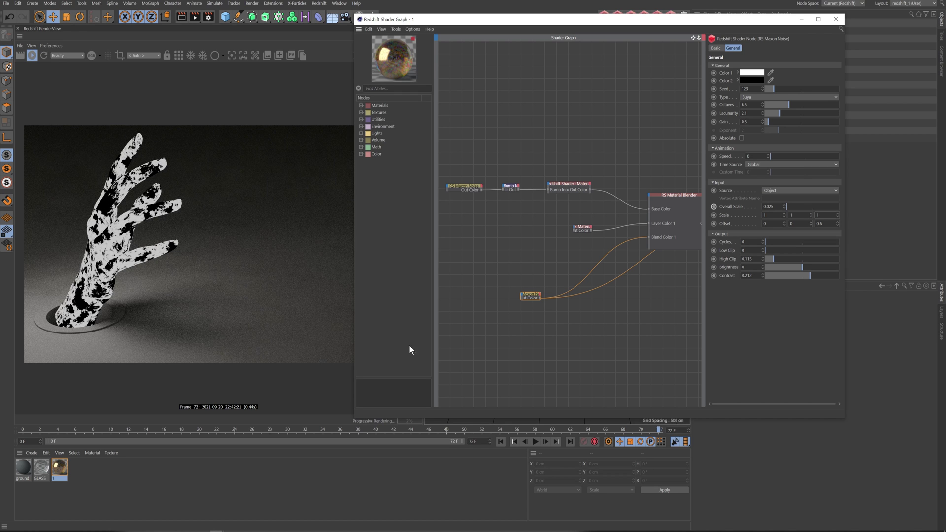
key("ctrl+y")
key("ctrl+y")
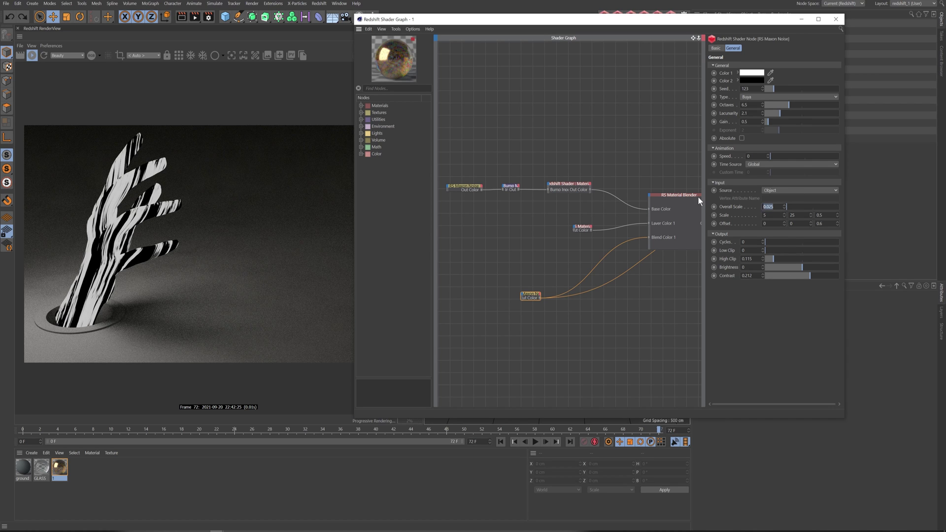
key("ctrl+z")
Remove the second noise connection into the RS Material Blender and view the RS Material's Advanced settings.
left_click(675, 196)
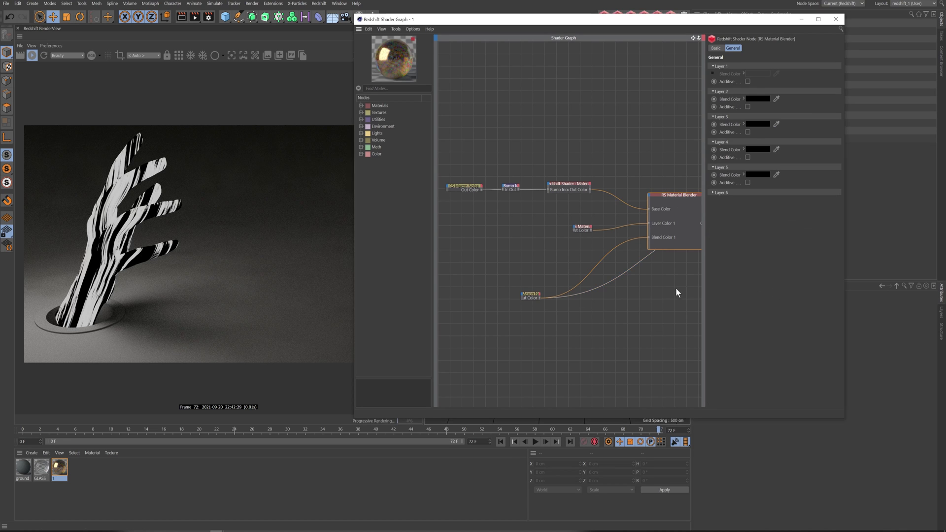
key("ctrl+z")
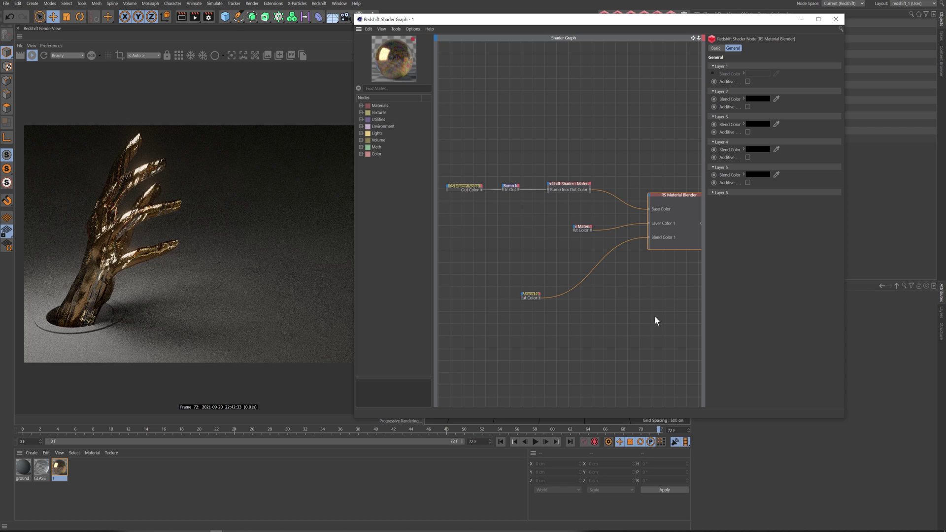
left_click(579, 225)
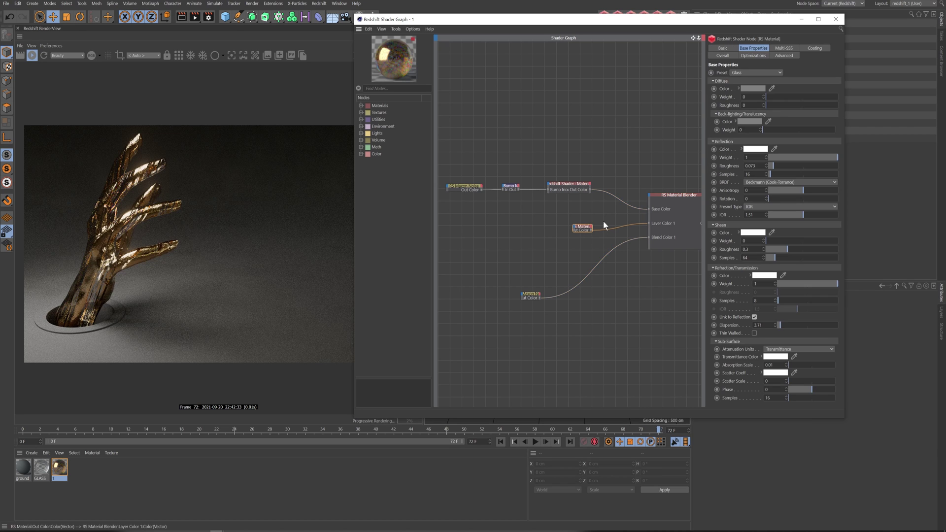
left_click(760, 56)
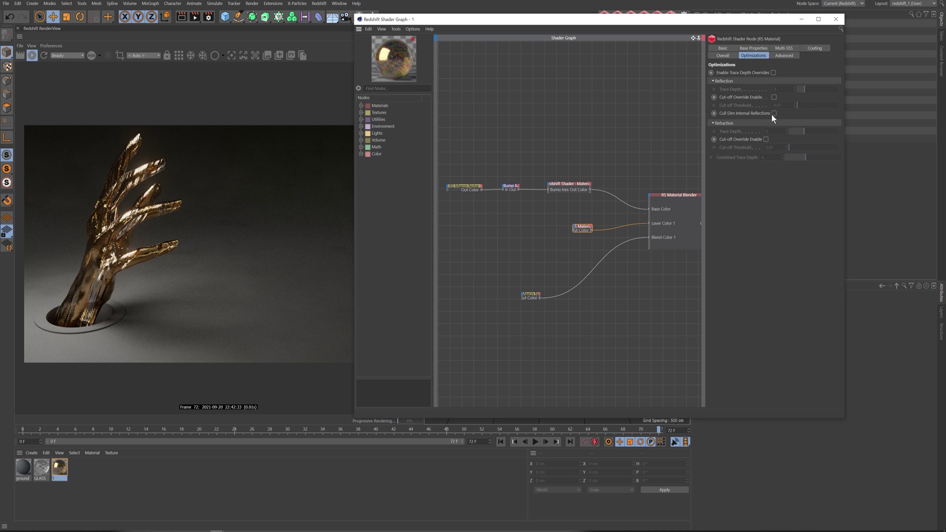
left_click(783, 55)
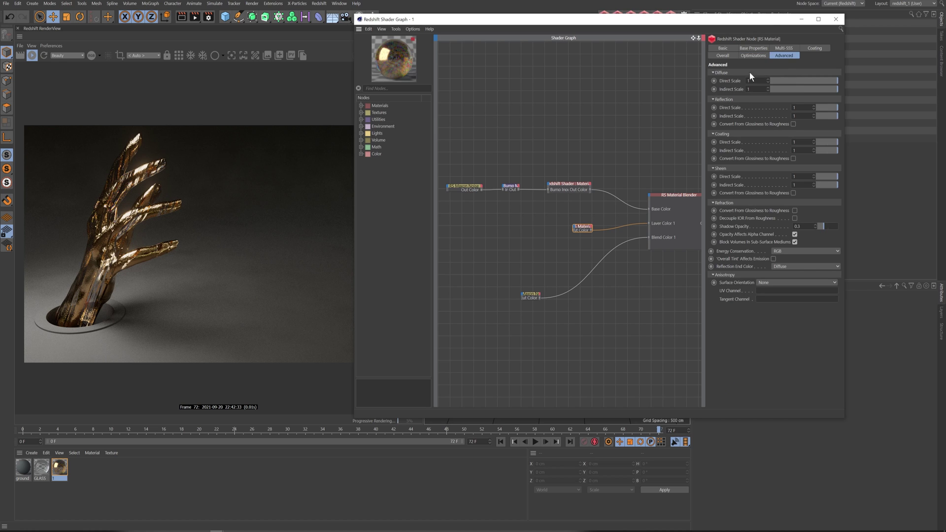
Test Shadow Opacity at 1 and 0, then set it to 0.3.
double_click(796, 226)
type("1")
key("Return")
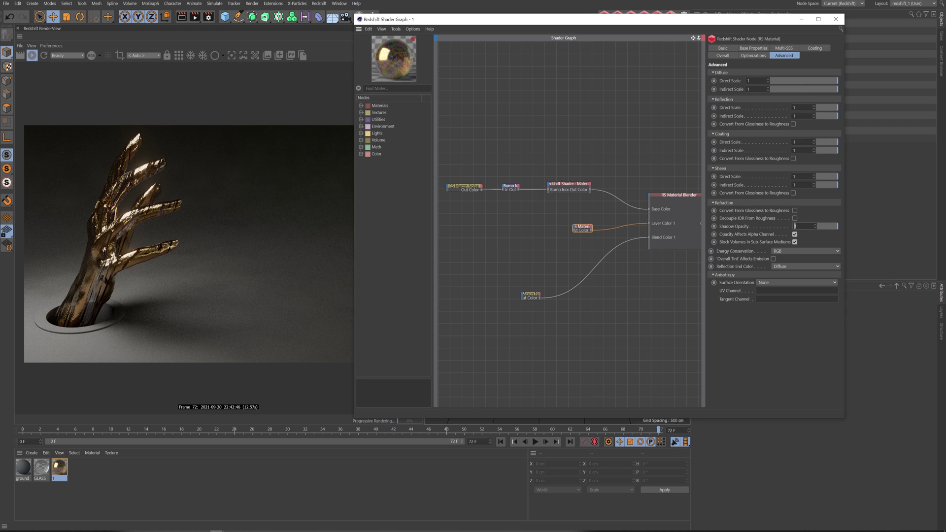
type("0")
key("Return")
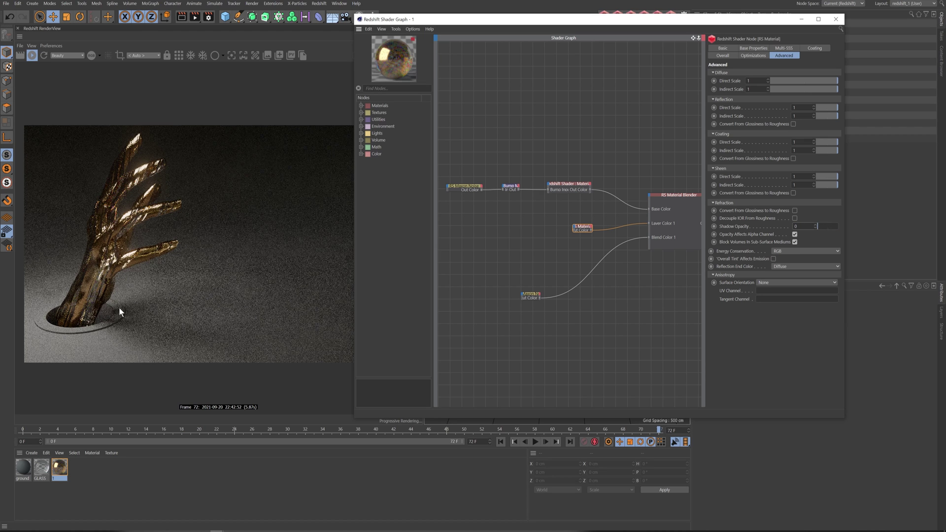
double_click(805, 226)
type("0.3")
key("Return")
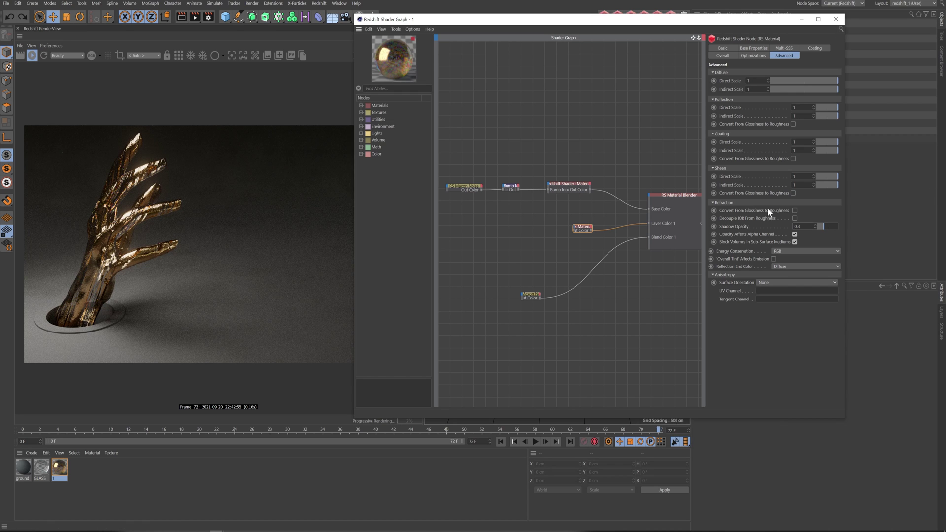
Close the shader graph and review the RS Spot Light's photon settings.
left_click(836, 21)
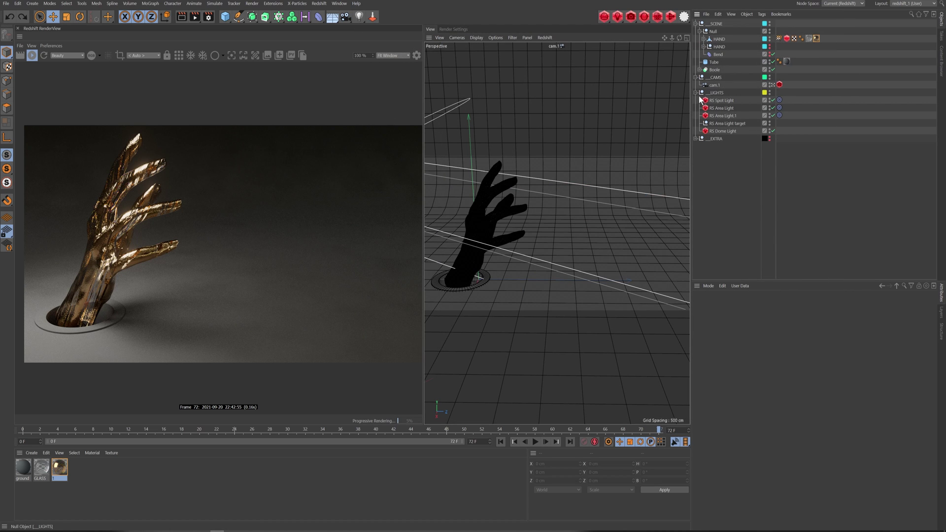
left_click(720, 100)
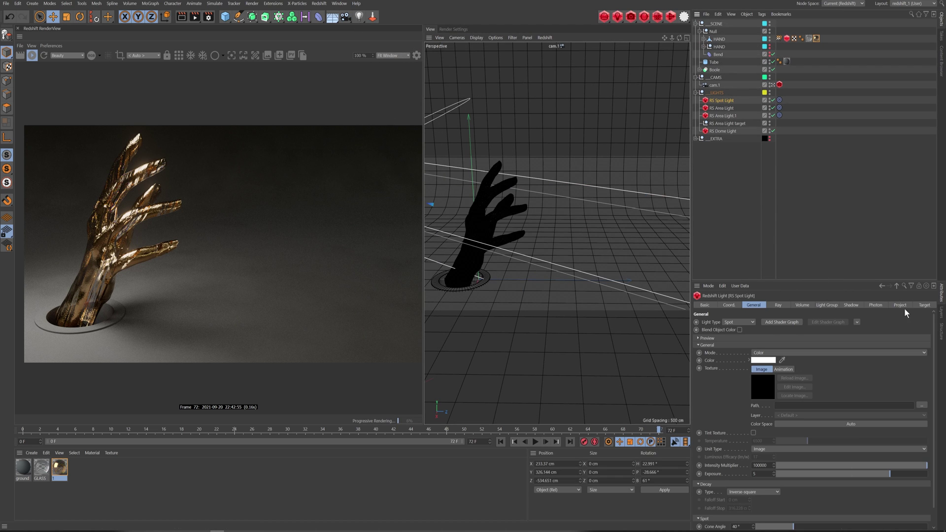
left_click(876, 305)
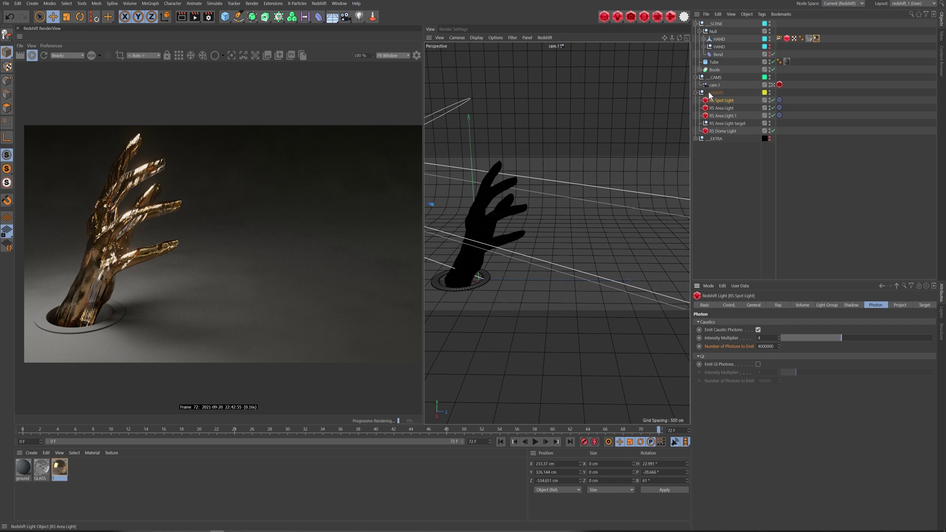
Set the Redshift sampling Threshold to 0.5 and Interactive Rendering to Bucket.
left_click(454, 29)
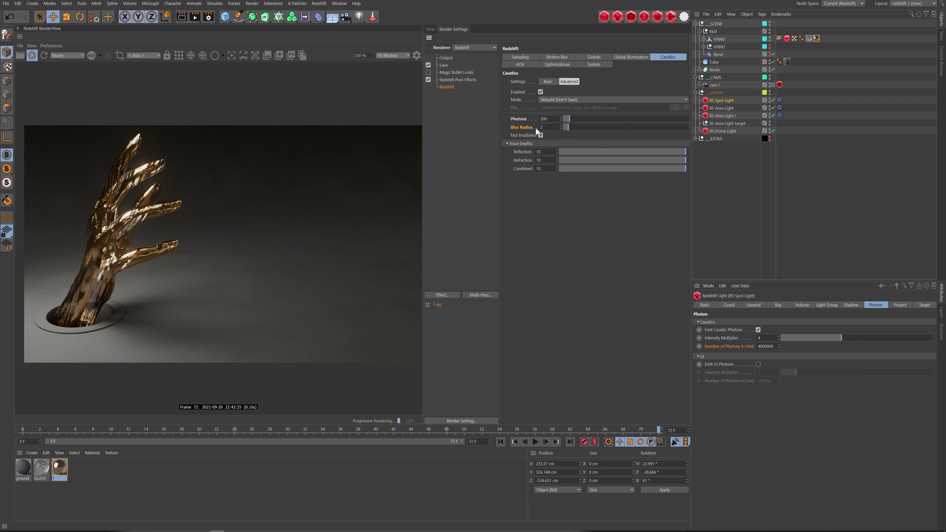
left_click(530, 59)
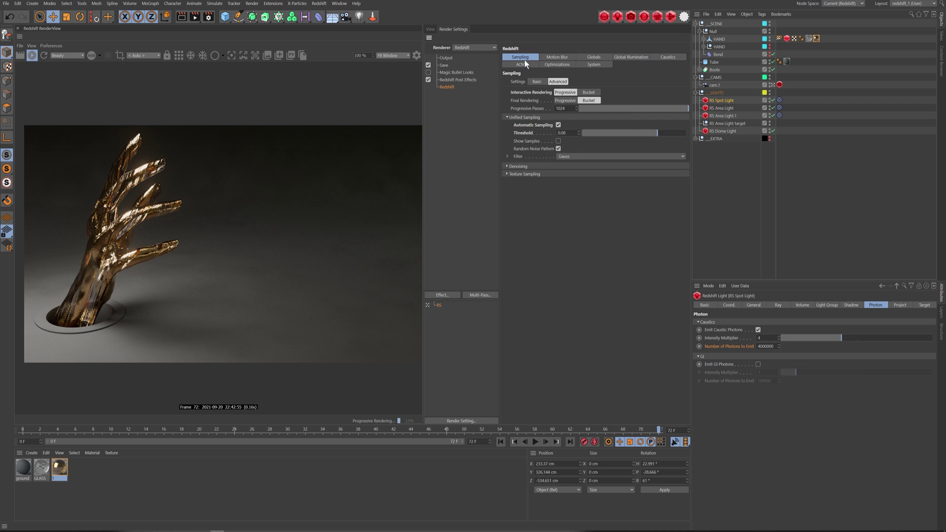
double_click(561, 132)
type("0.5")
key("Return")
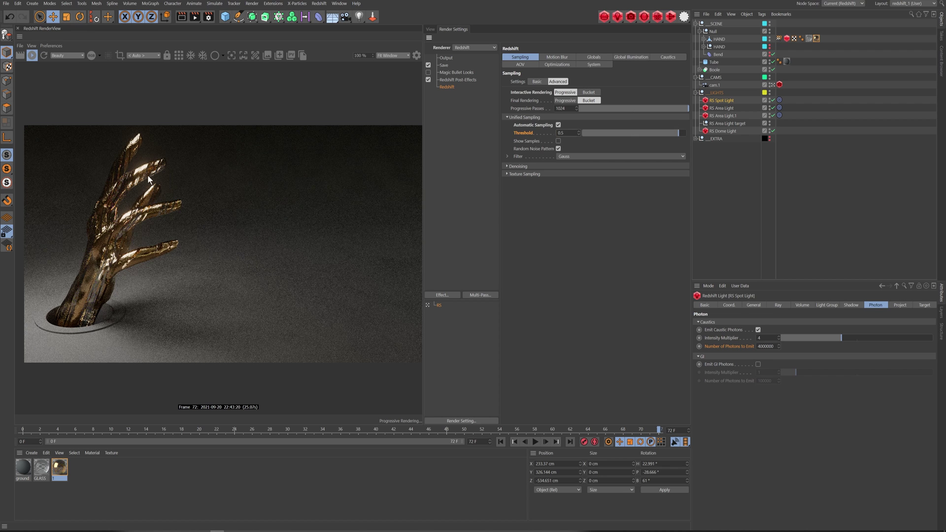
left_click(588, 92)
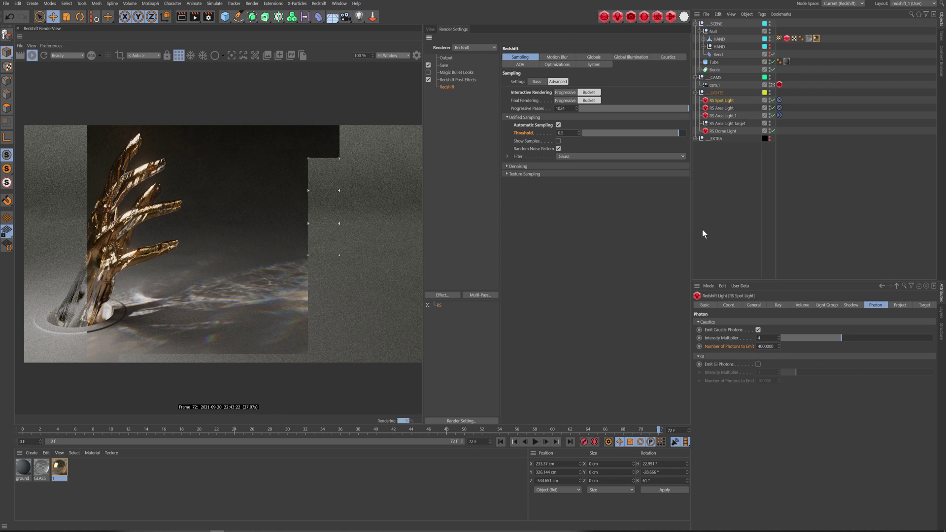
Lower the Redshift sampling threshold to 0.01 in the Render Settings.
left_click(429, 29)
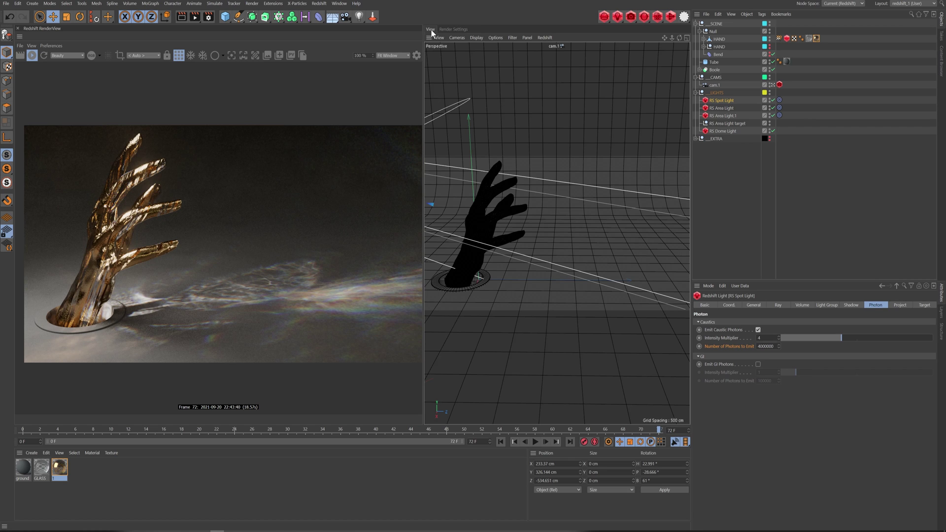
left_click(727, 123)
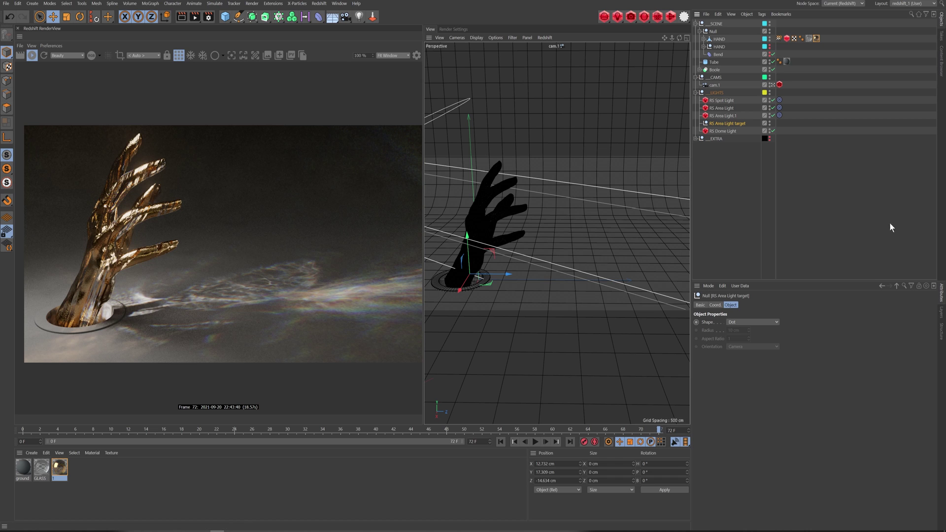
left_click(456, 30)
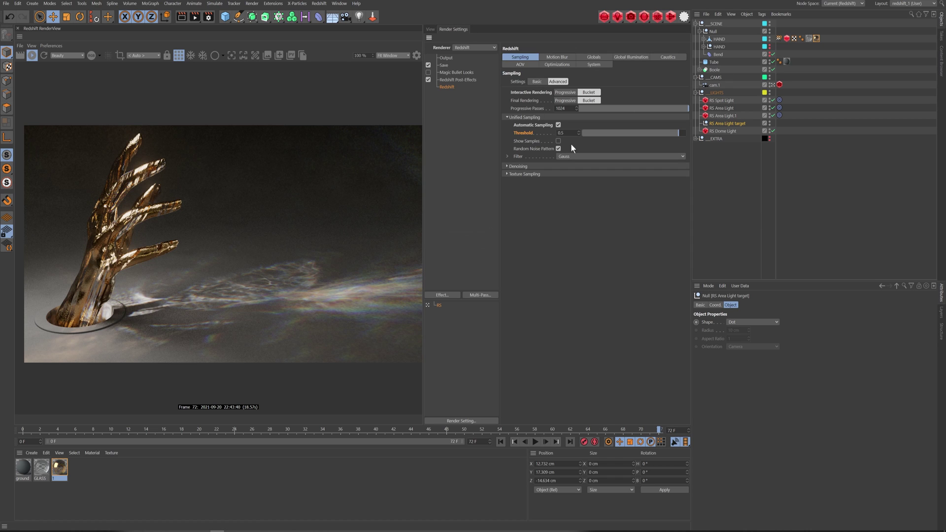
left_click(560, 133)
key("Return")
Check the RS Spot Light's caustics settings, then go back to the cam.1 viewport.
left_click(726, 101)
left_click(665, 58)
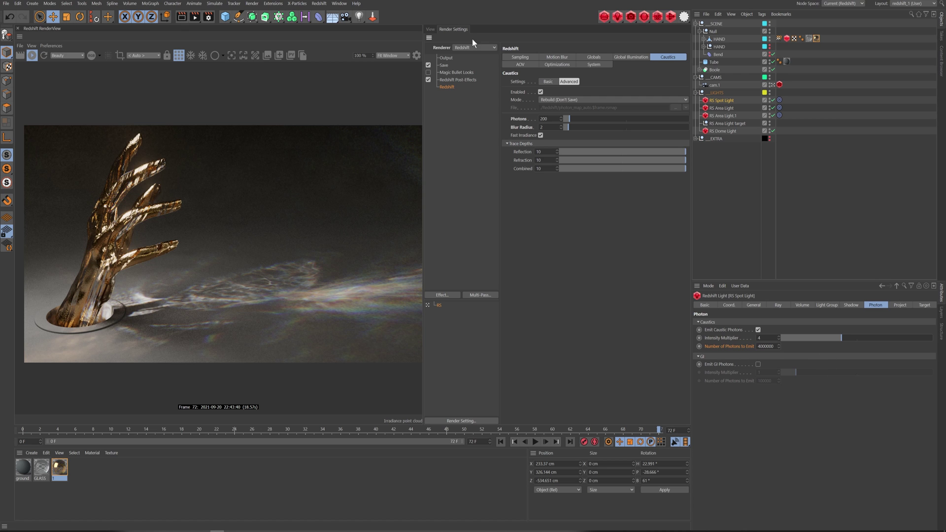
left_click(430, 30)
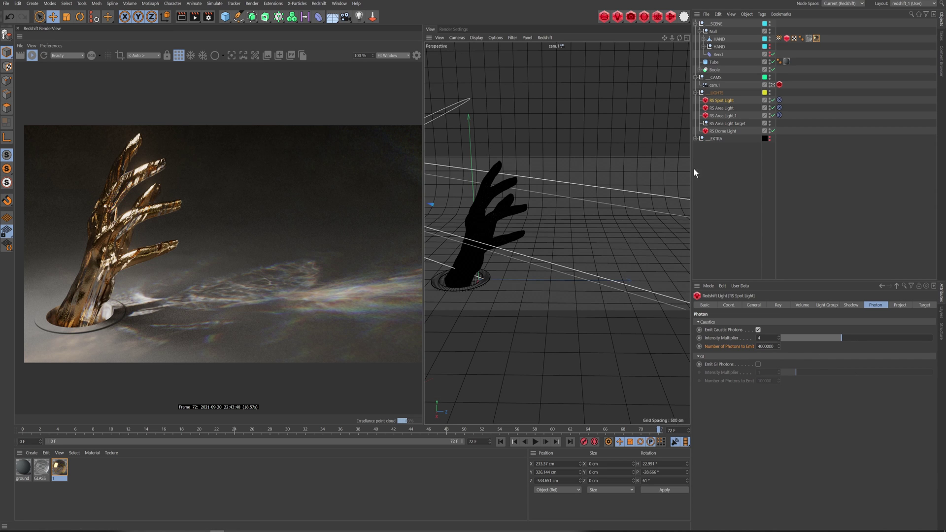